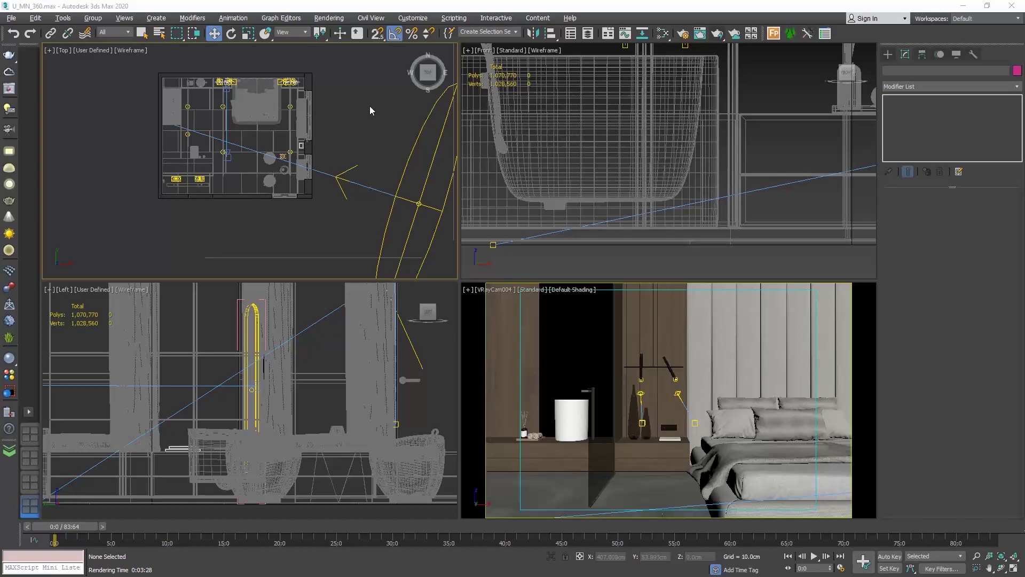
Shift-drag the existing camera in the Top view to make an independent copy, VRayCam005.
scroll(268, 62, "up", 2)
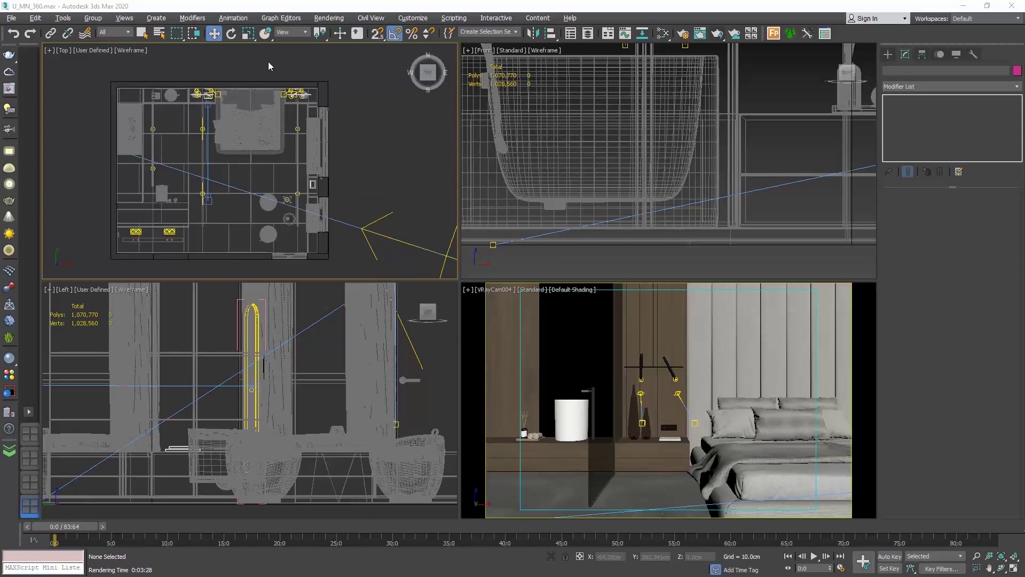
scroll(270, 67, "up", 2)
left_click(183, 176)
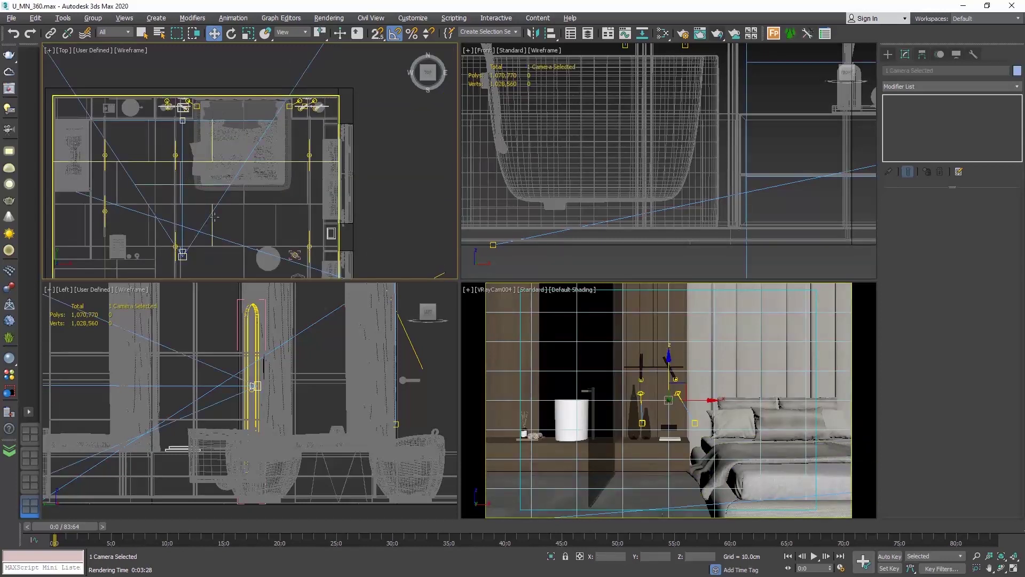
scroll(208, 186, "down", 5)
scroll(208, 186, "down", 2)
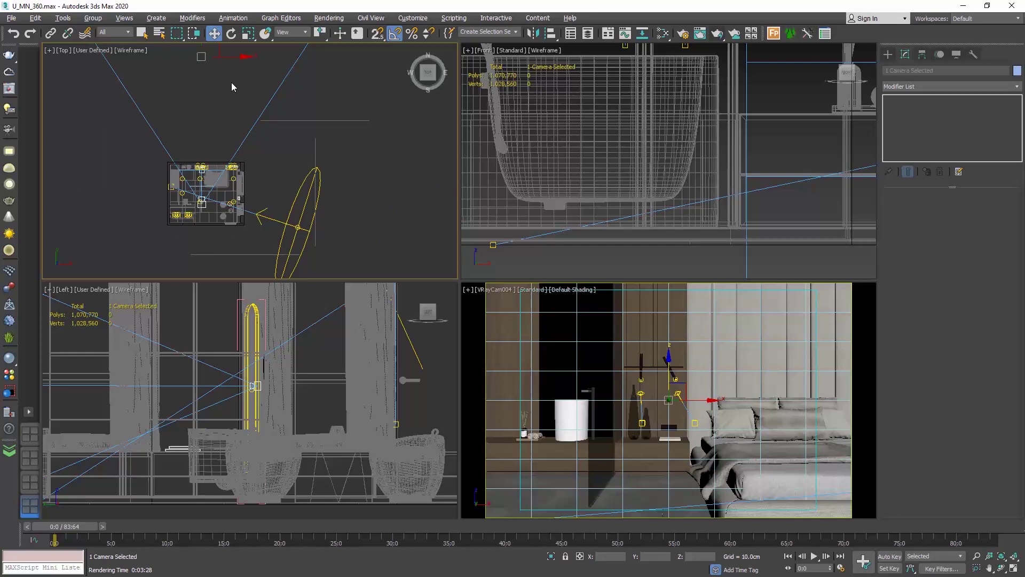
left_click_drag(239, 58, 251, 60)
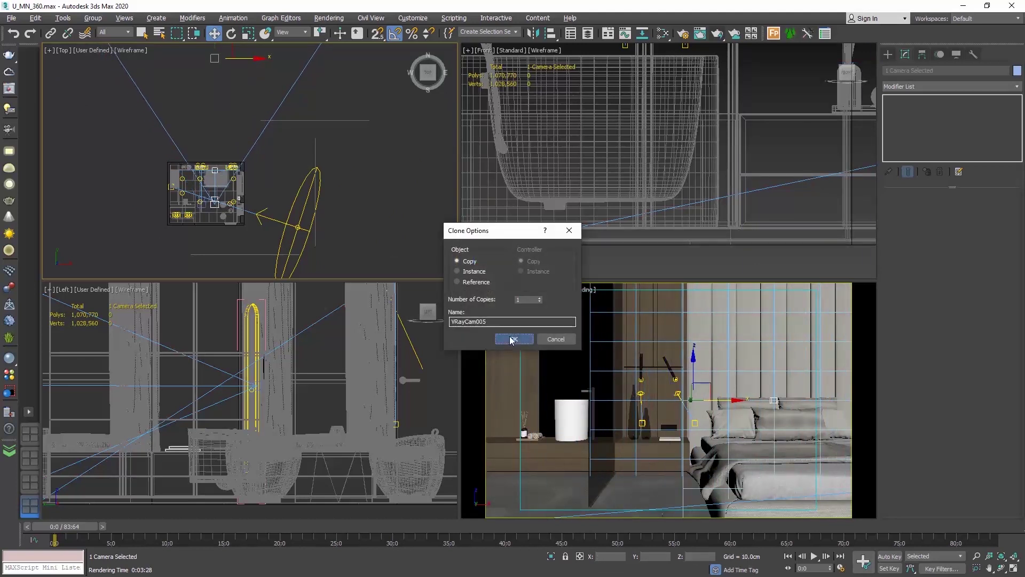
left_click(515, 339)
Move VRayCam005 further up the floor plan into the bedroom.
left_click(357, 173)
scroll(211, 210, "up", 4)
scroll(216, 200, "up", 4)
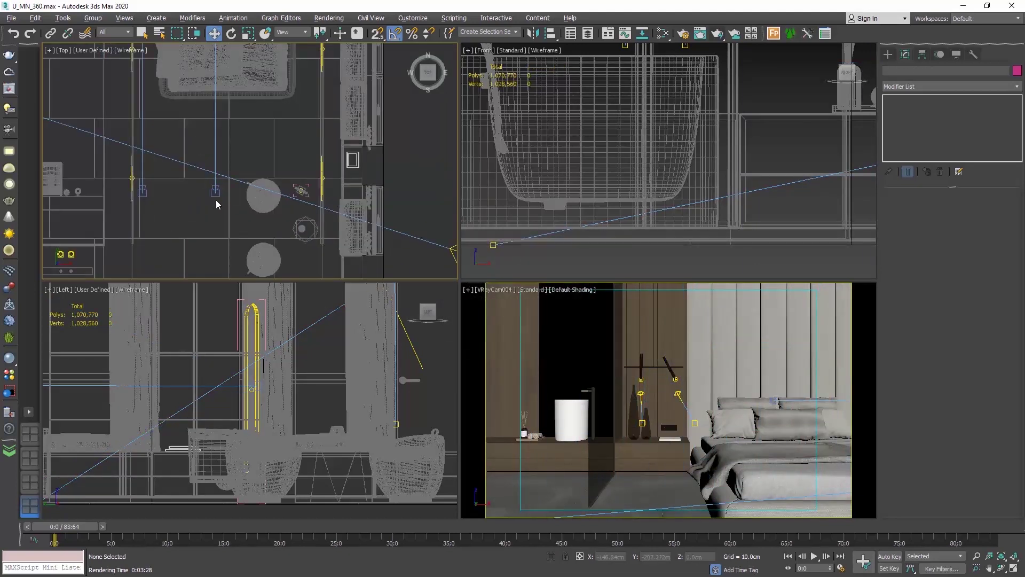
left_click(216, 196)
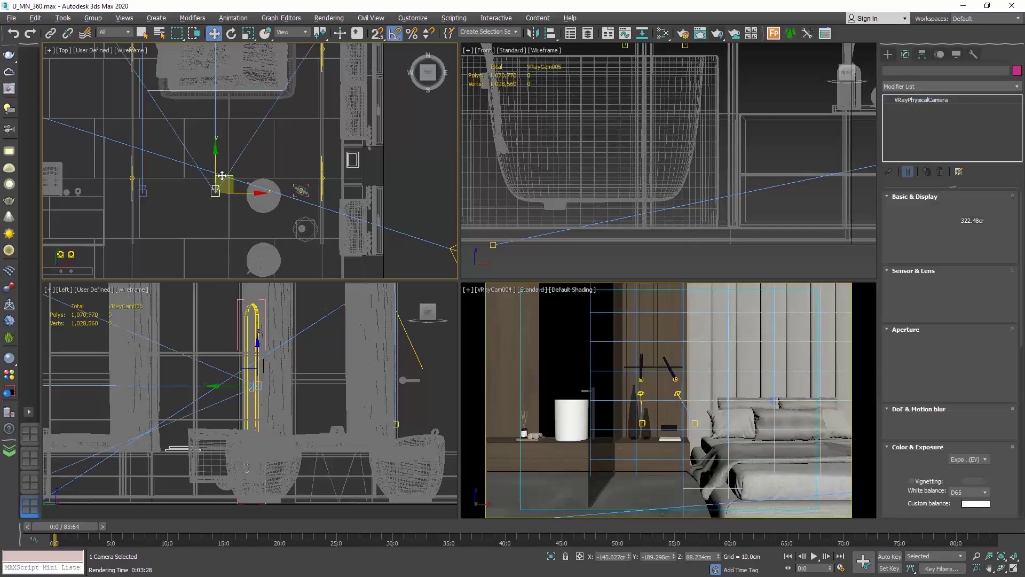
left_click_drag(215, 158, 216, 145)
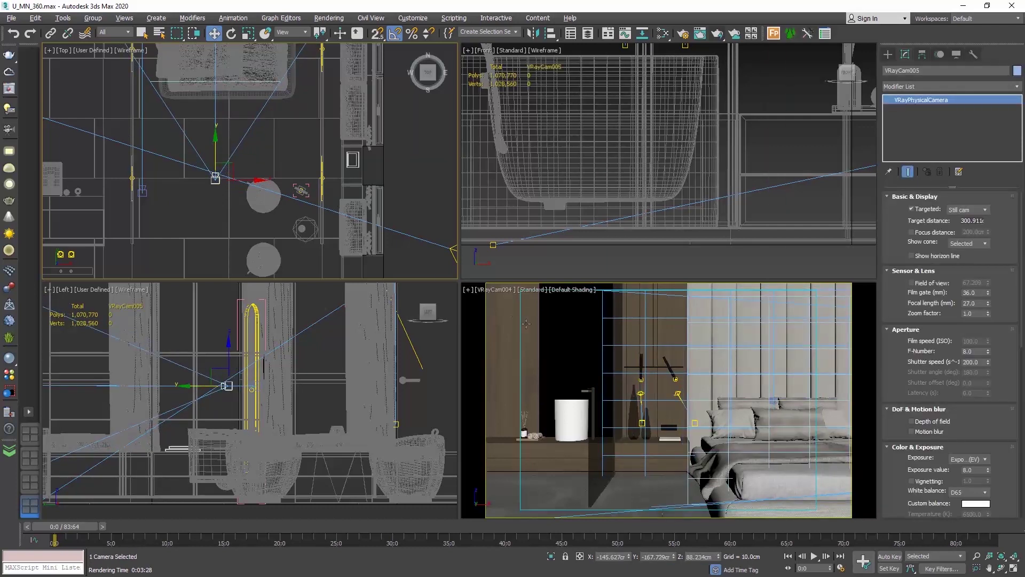
right_click(510, 305)
Show the VRayCam005 view and move the camera closer to the bed.
left_click(501, 292)
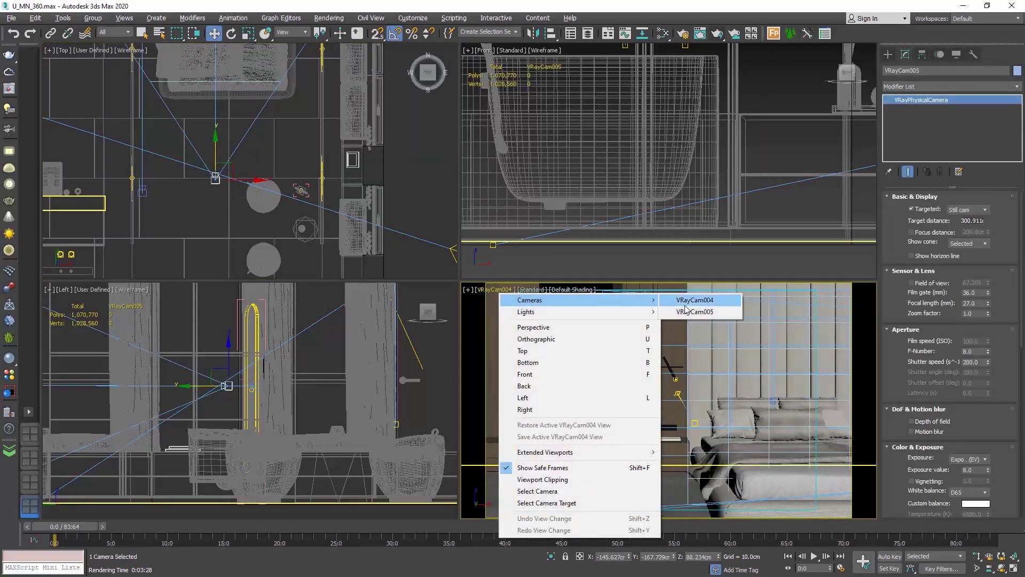
left_click(705, 312)
middle_click_drag(283, 139, 280, 164)
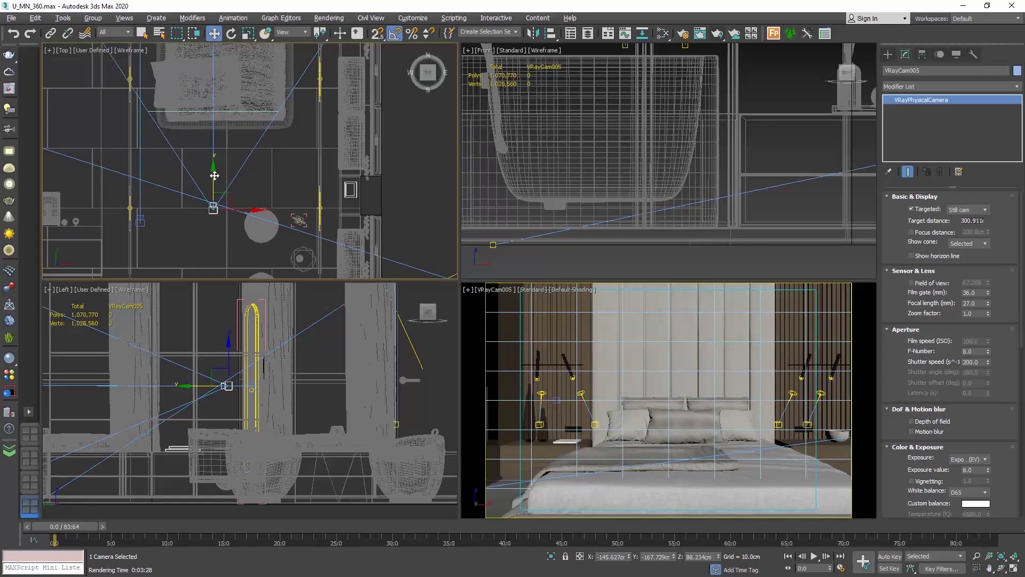
left_click_drag(216, 175, 215, 159)
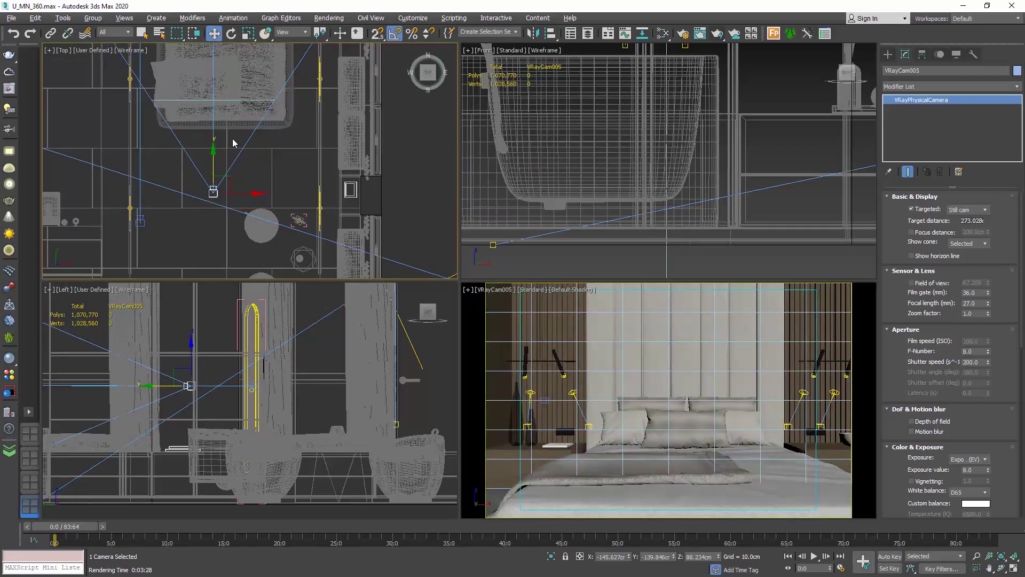
Shift VRayCam005's target sideways and upward to centre on the headboard.
left_click(214, 137)
scroll(197, 236, "down", 3)
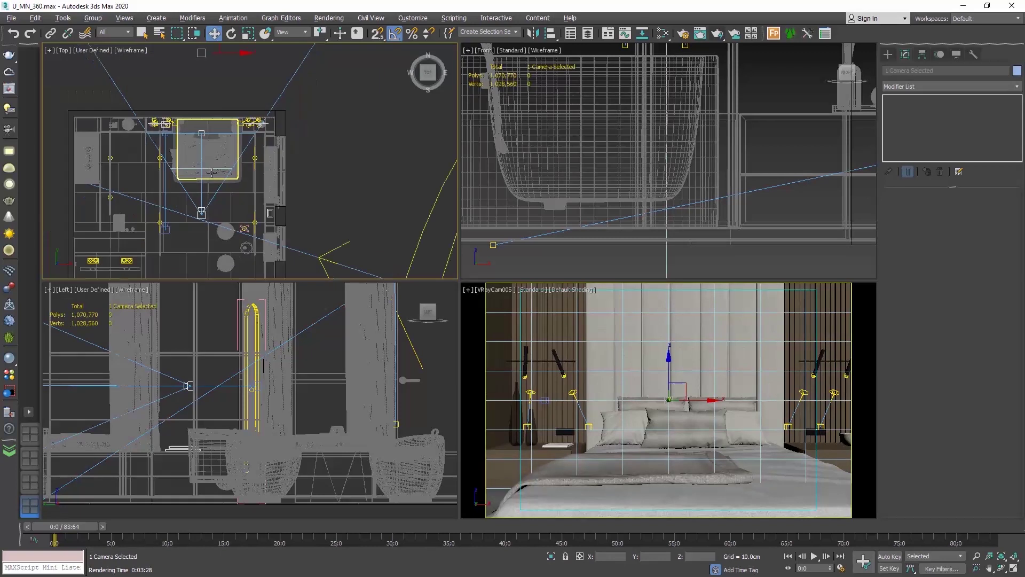
left_click_drag(224, 55, 234, 55)
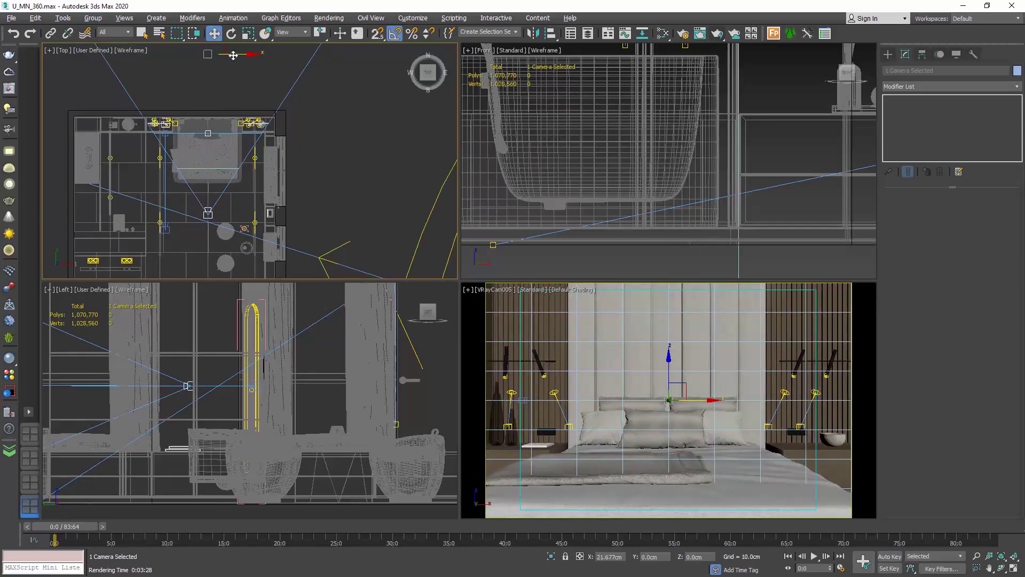
left_click_drag(665, 369, 667, 353)
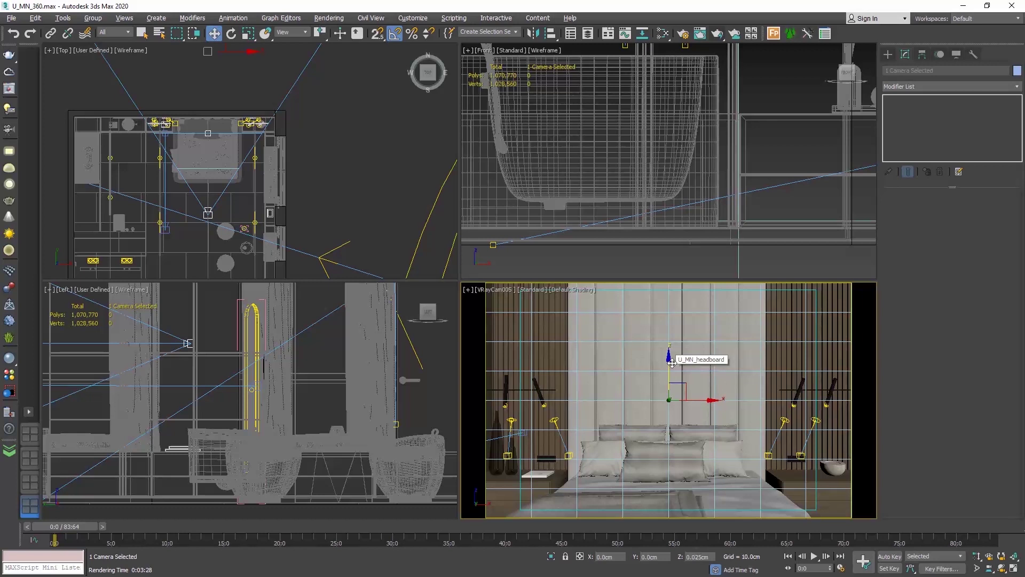
left_click_drag(668, 361, 671, 361)
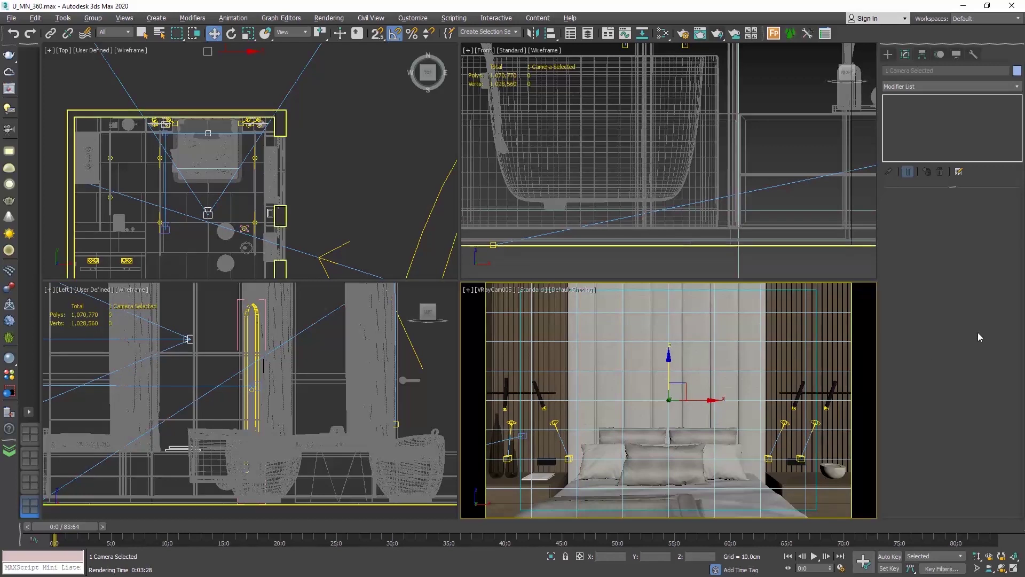
In V-Ray render settings, set camera type to Spherical with the FOV overridden to 360.
left_click(683, 34)
left_click_drag(778, 122, 571, 133)
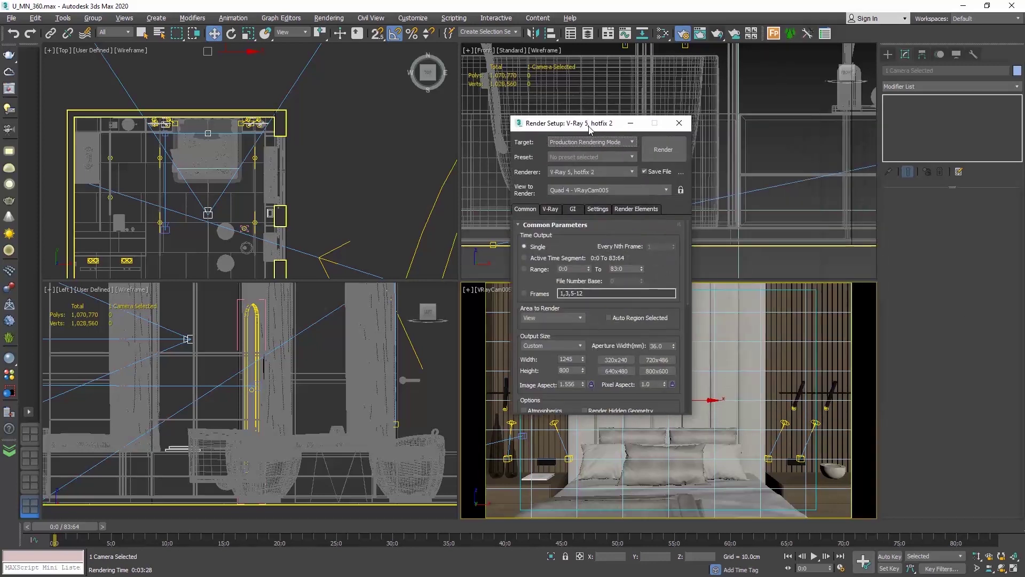
left_click(528, 213)
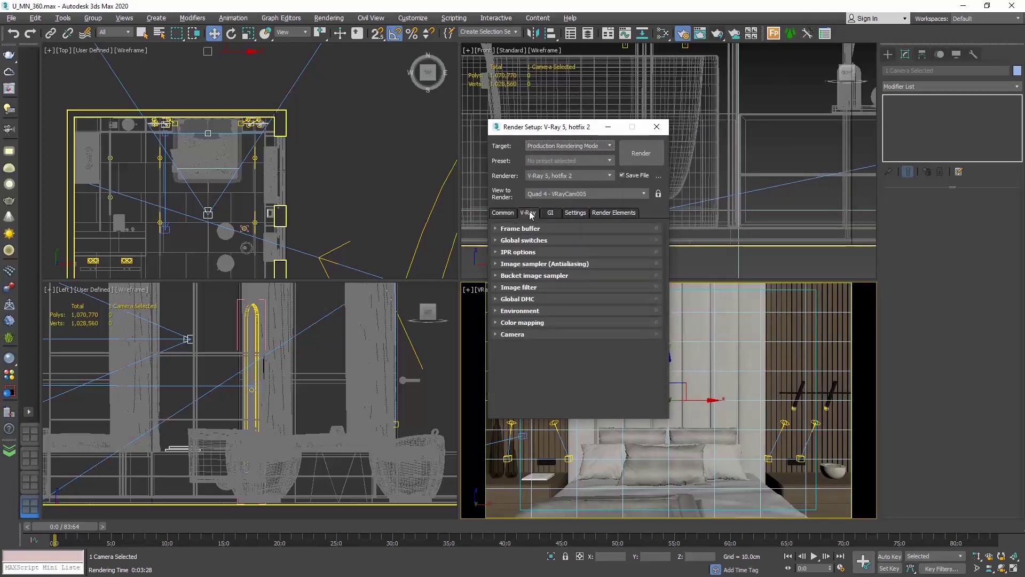
left_click(513, 334)
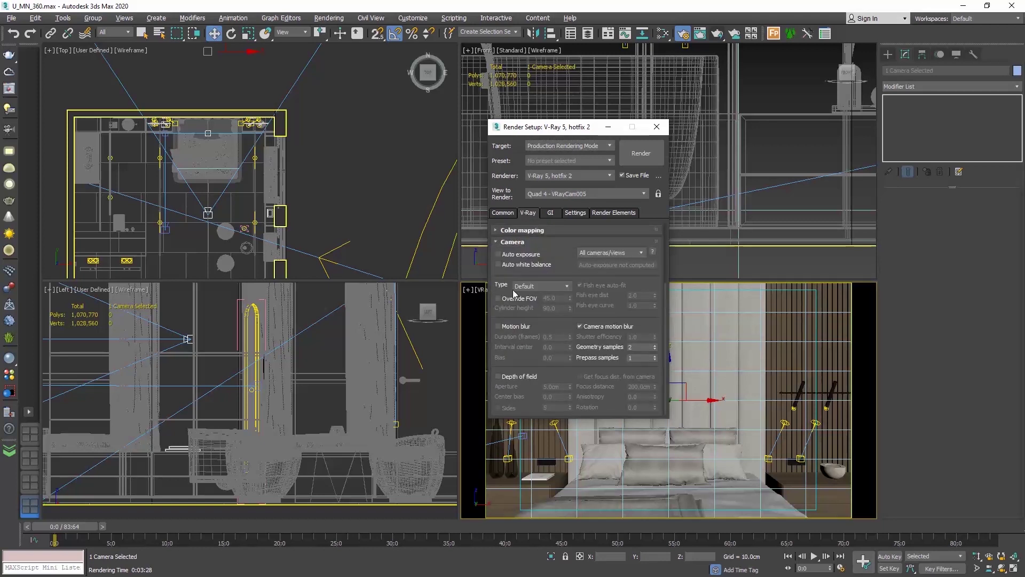
left_click(536, 287)
left_click(526, 303)
left_click(499, 299)
double_click(556, 298)
type("360")
key("Return")
left_click(504, 213)
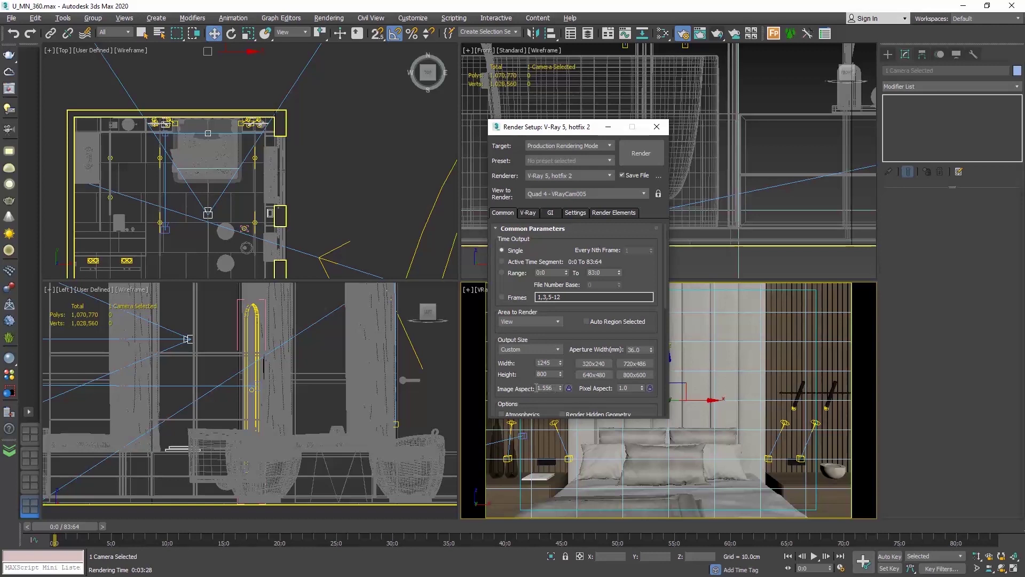
Set the image aspect to 2 and lock the aspect ratio.
double_click(550, 388)
type("2")
key("Return")
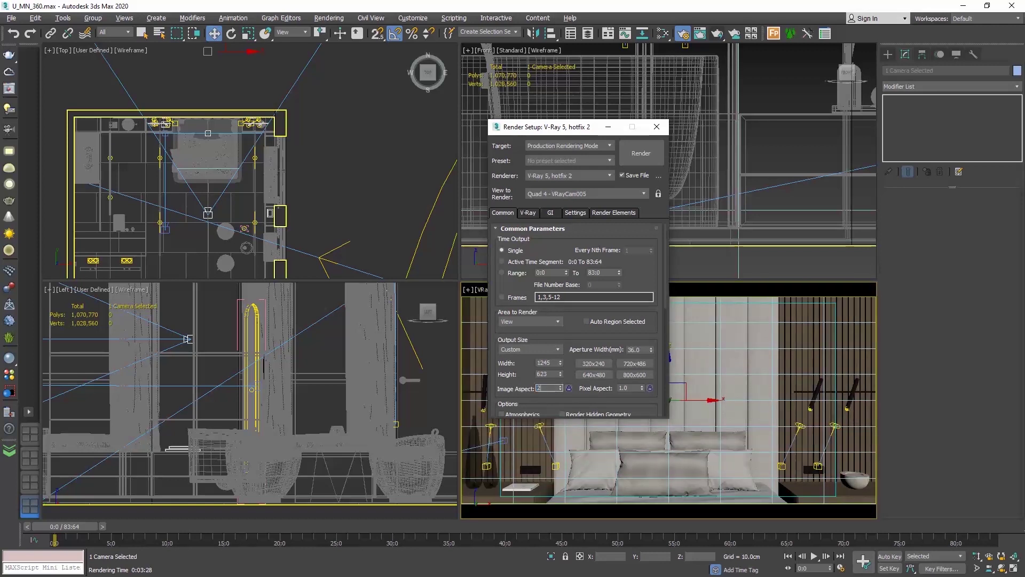
left_click(569, 388)
Enter an 8000 × 4000 output size, keeping the aspect locked at 2.0.
double_click(547, 362)
type("8")
type("000")
left_click(568, 388)
key("BackSpace")
type("0")
key("Return")
left_click(569, 388)
Change the output width to 2000 (height 1000) and render the panorama.
double_click(543, 362)
type("2000")
key("Return")
left_click(646, 158)
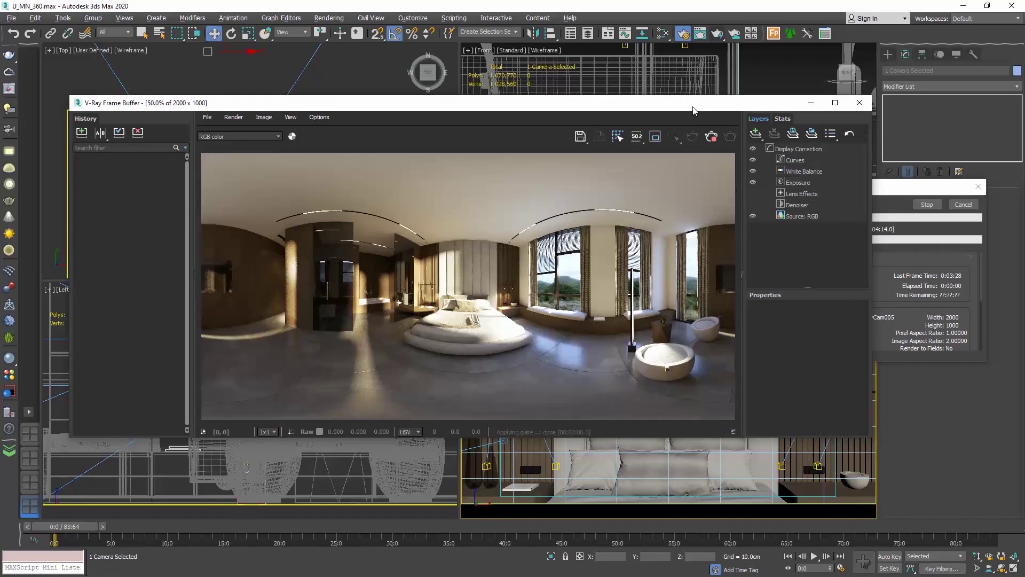
Save the rendered panorama as the JPEG 'Virtua tour test' at quality 100.
left_click(580, 136)
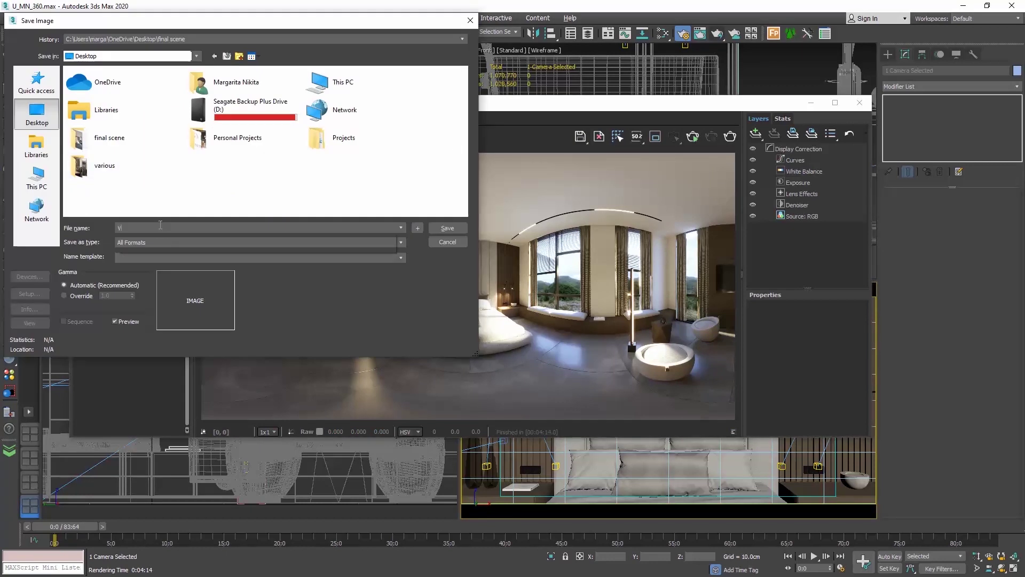
type("Virtual t")
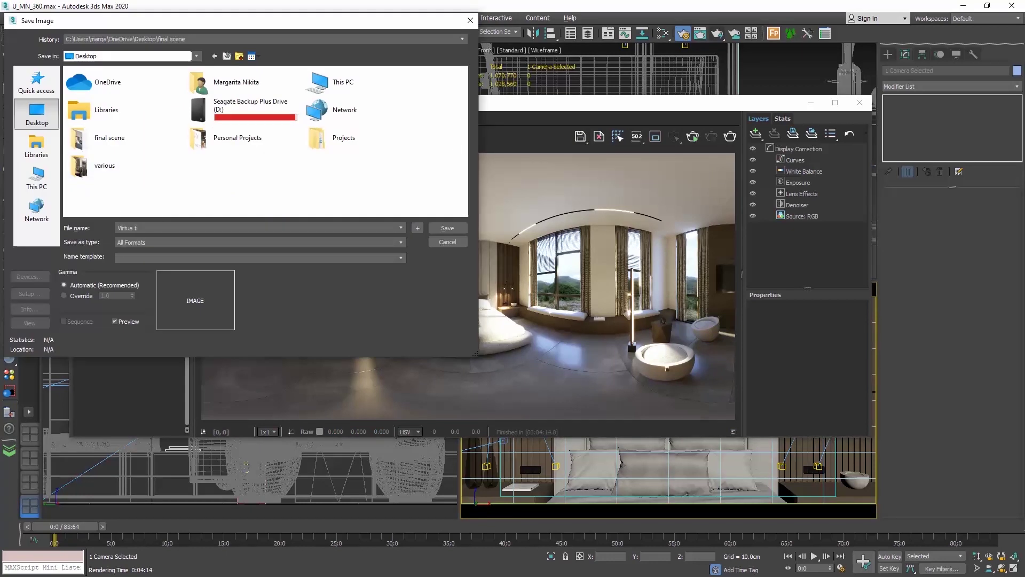
type("our test")
left_click(143, 241)
left_click(136, 301)
left_click(454, 228)
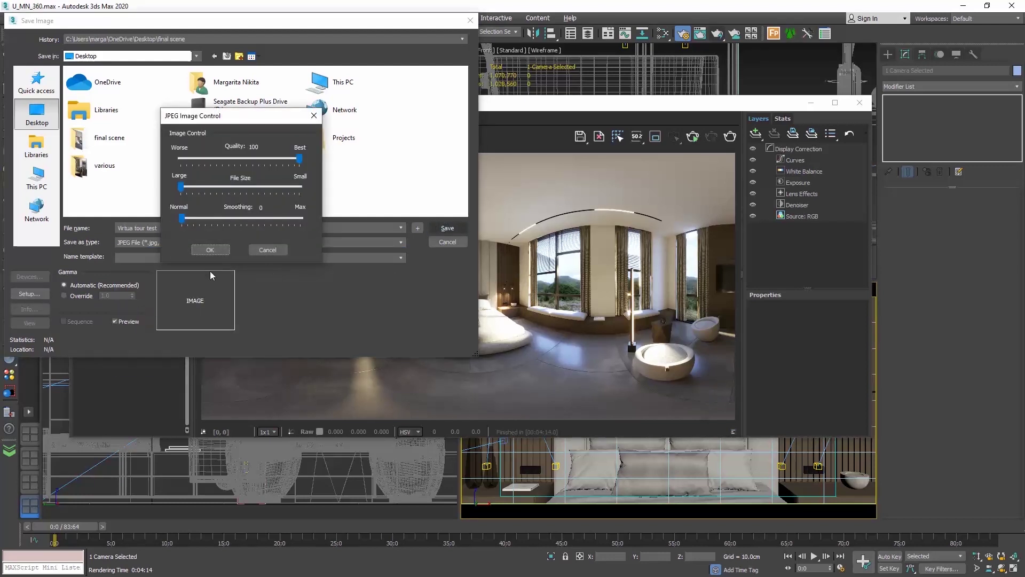
left_click(213, 250)
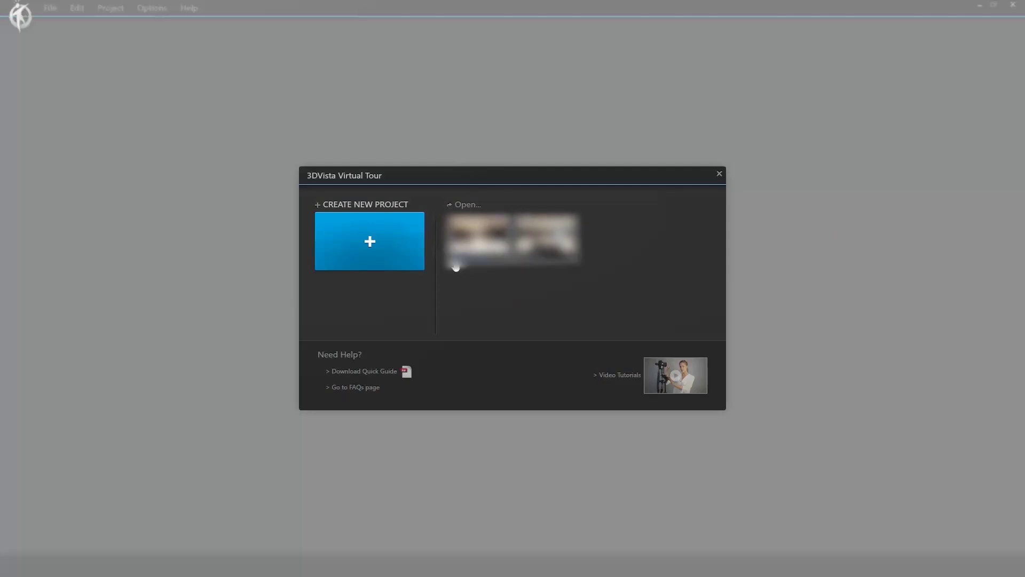
Start a new 3DVista tour project and choose to import a standard panorama.
left_click(370, 244)
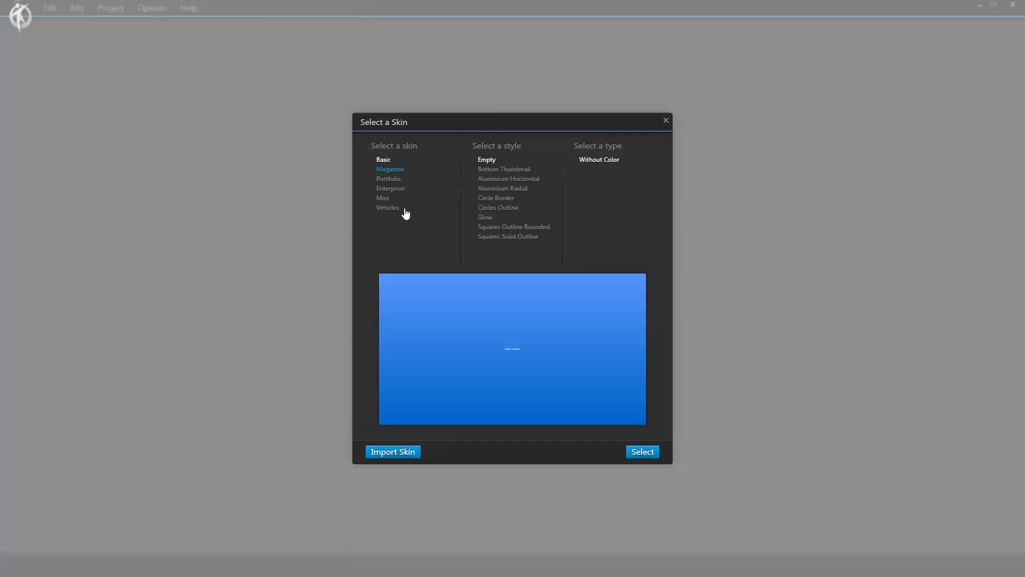
left_click(641, 453)
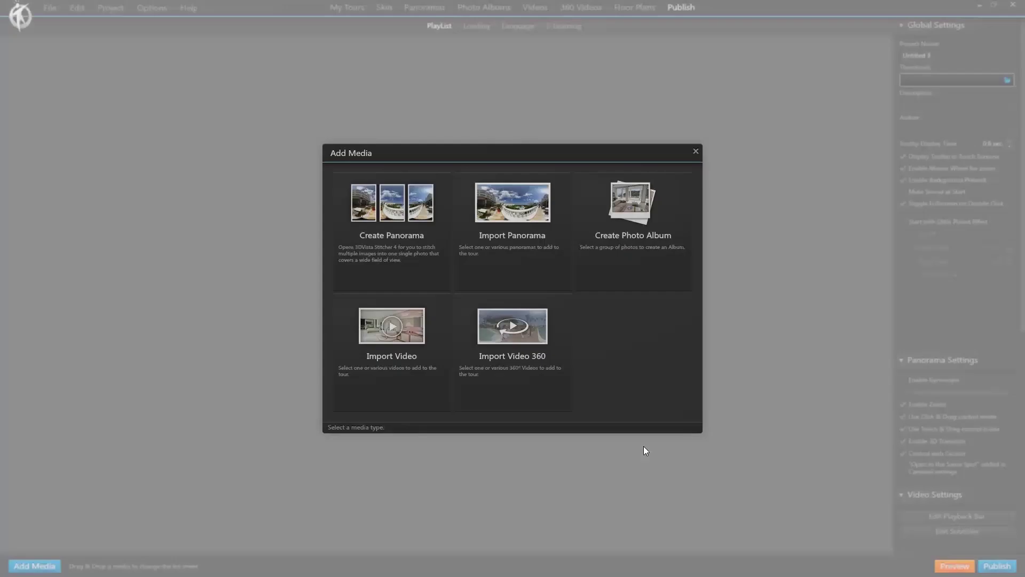
left_click(520, 226)
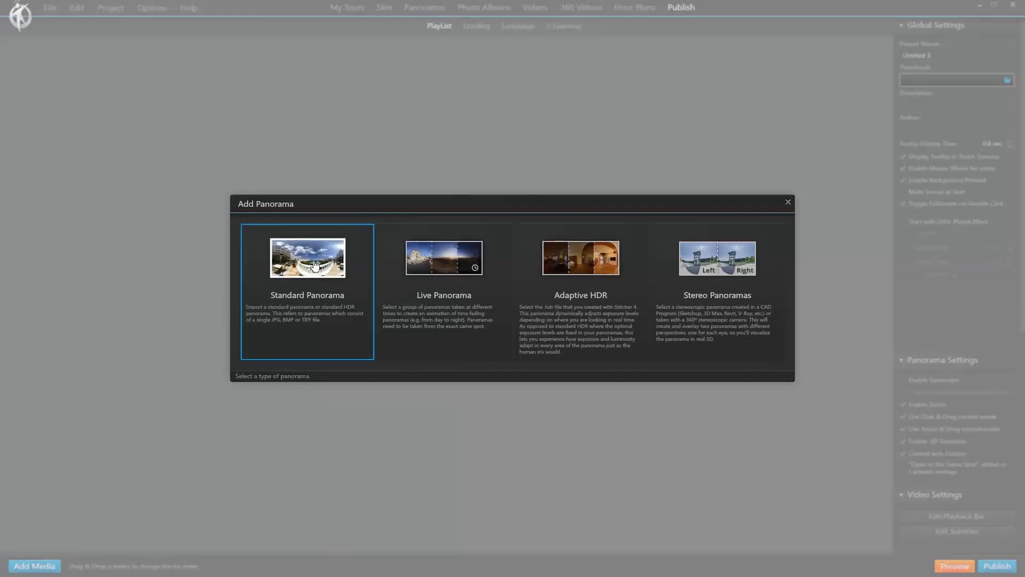
left_click(301, 275)
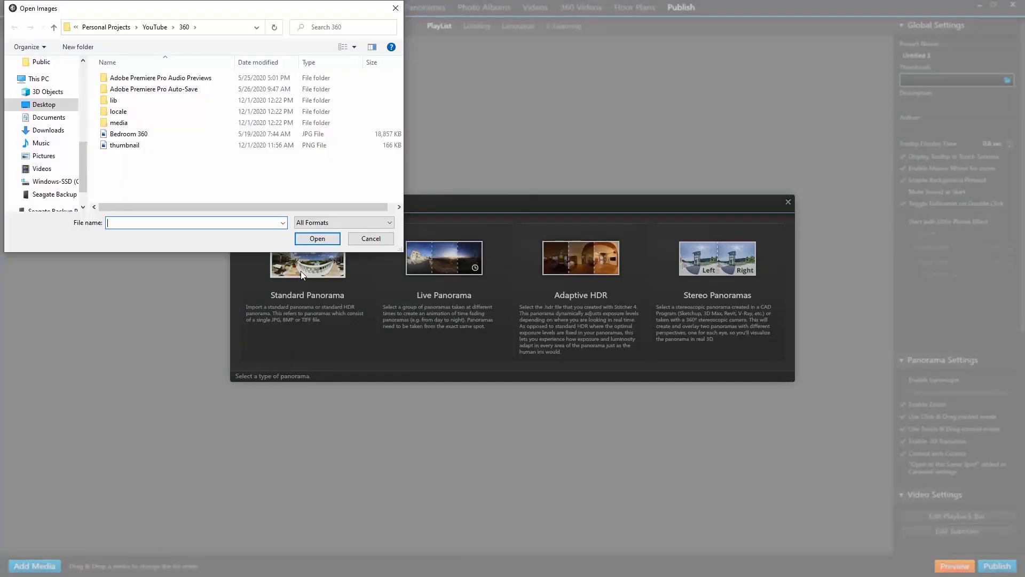
Load the 'Virtua tour test' image from the Desktop into the playlist.
left_click(44, 104)
left_click_drag(401, 98, 401, 190)
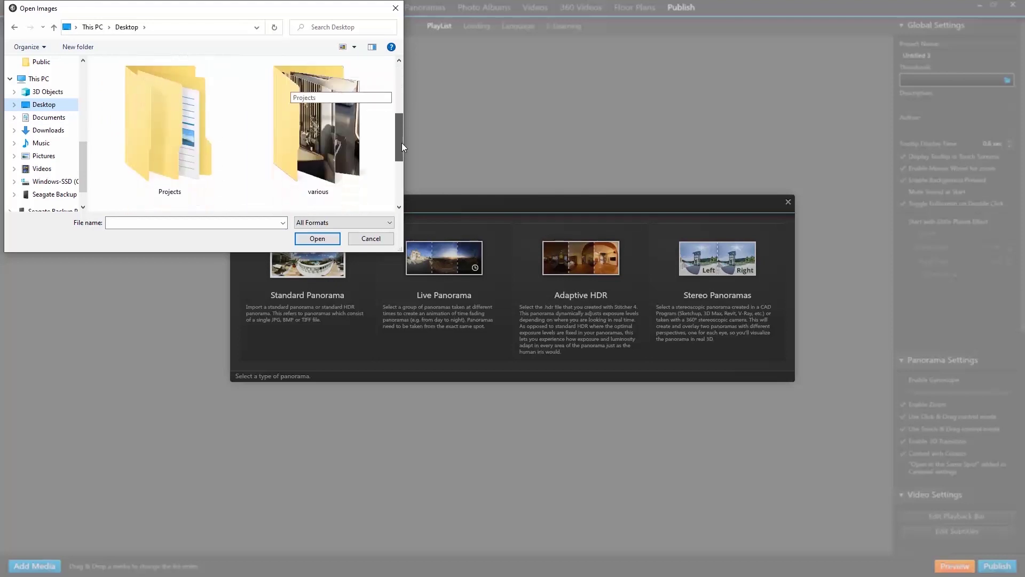
left_click(151, 171)
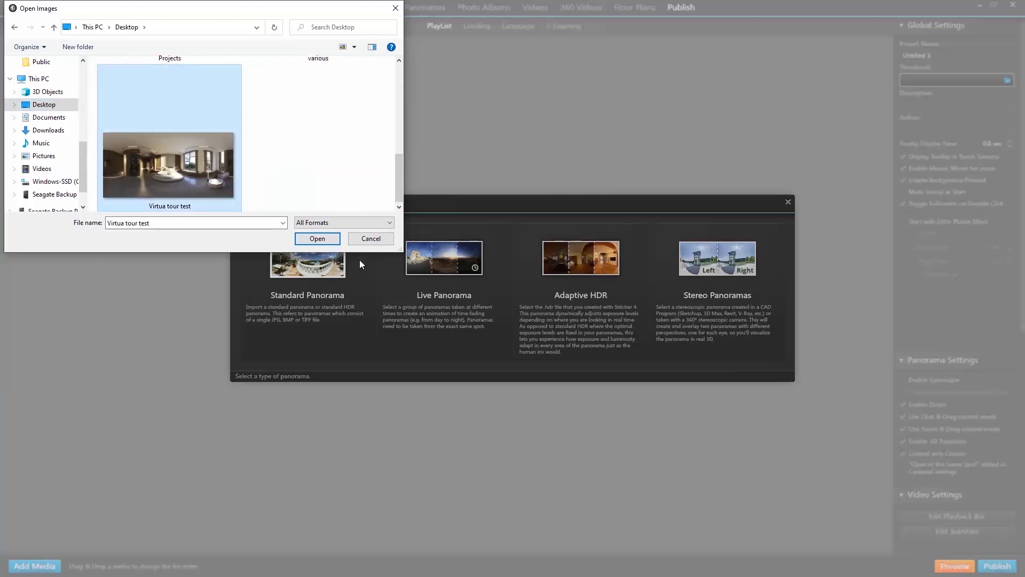
left_click(329, 243)
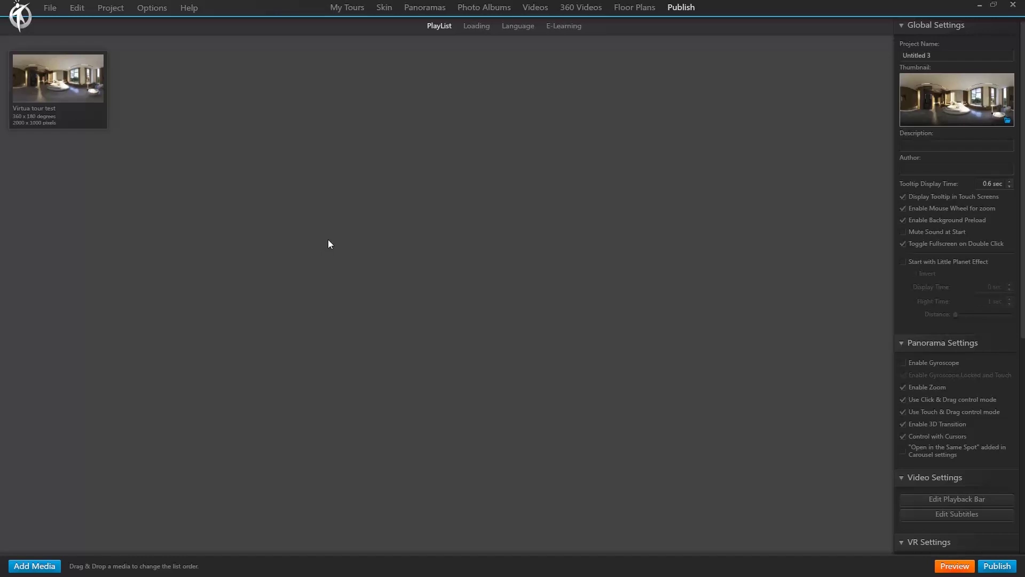
Preview the tour containing only the bedroom panorama.
left_click(943, 566)
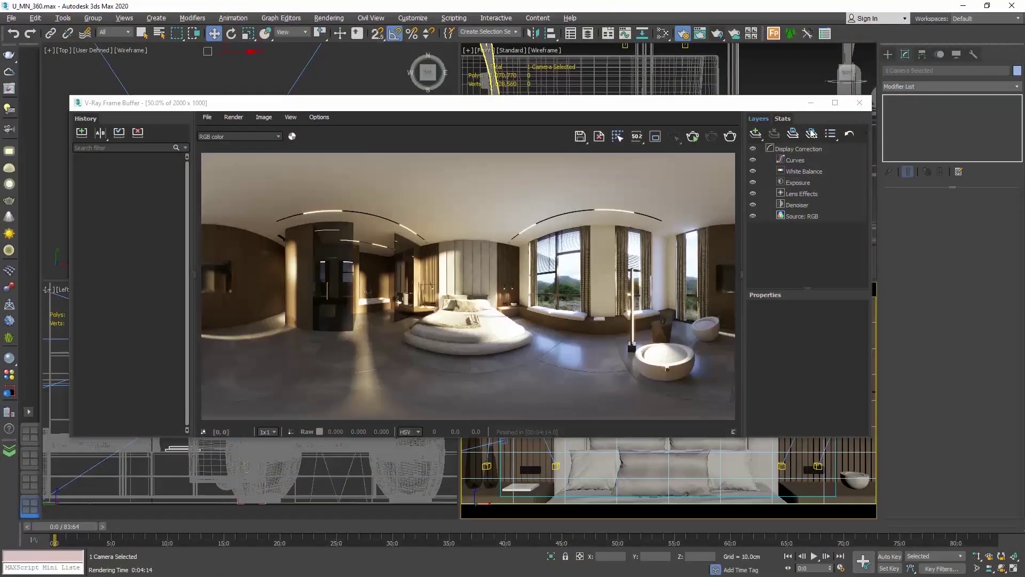
Re-render the bedroom panorama at 8000×4000 and save it as the JPEG 'Virtual Tour 01'.
left_click(863, 103)
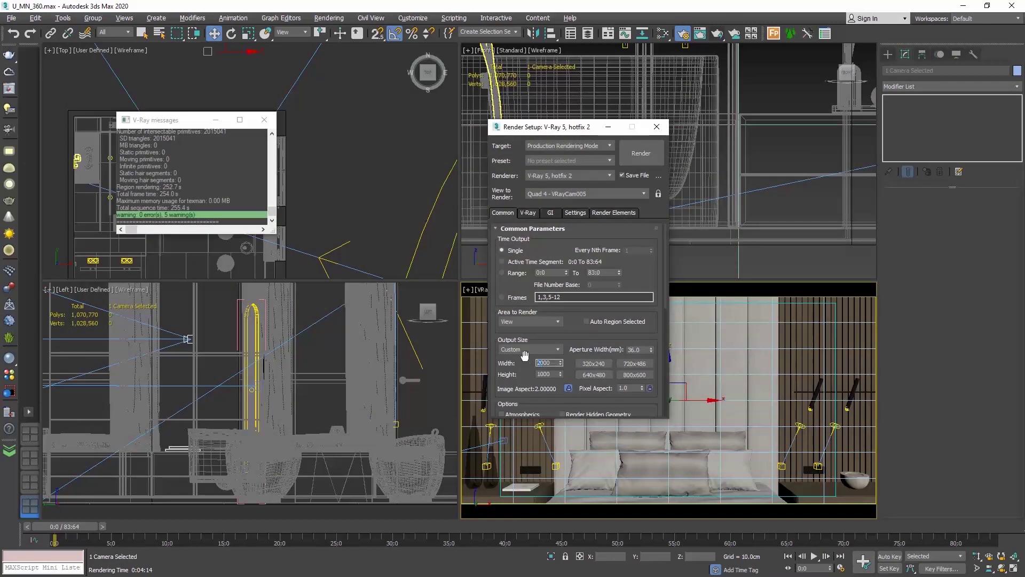
left_click(640, 153)
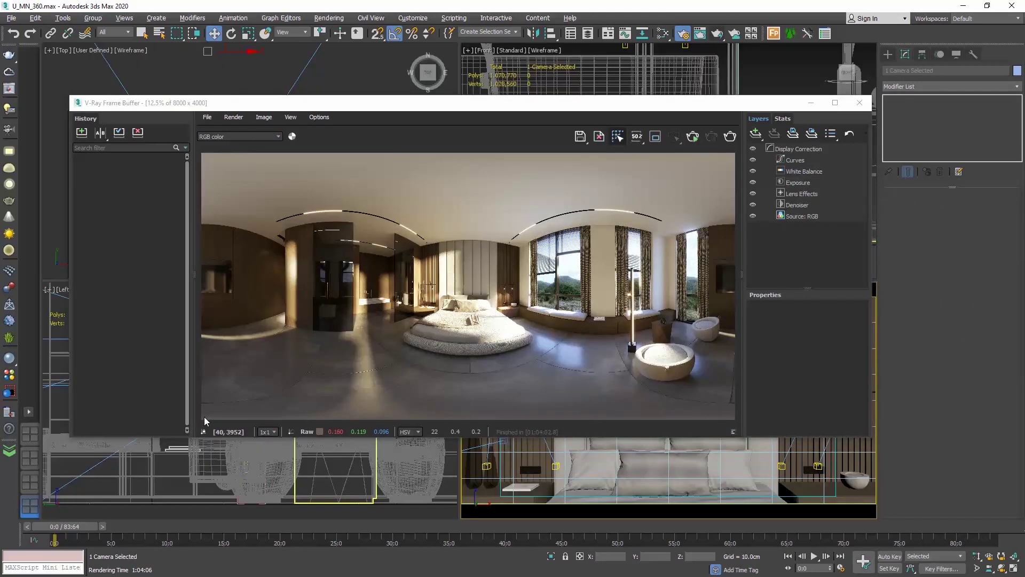
left_click(580, 137)
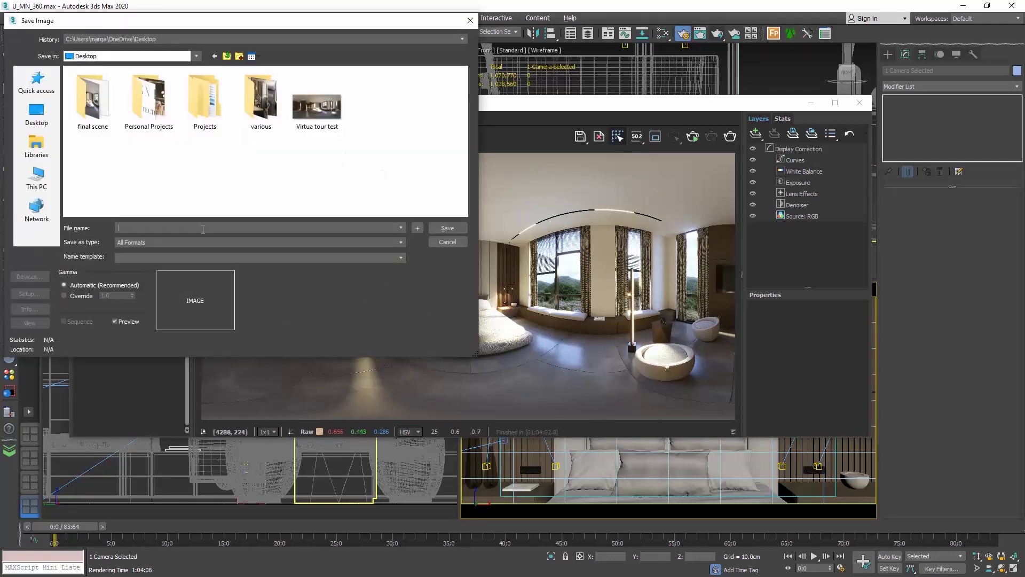
type("vi")
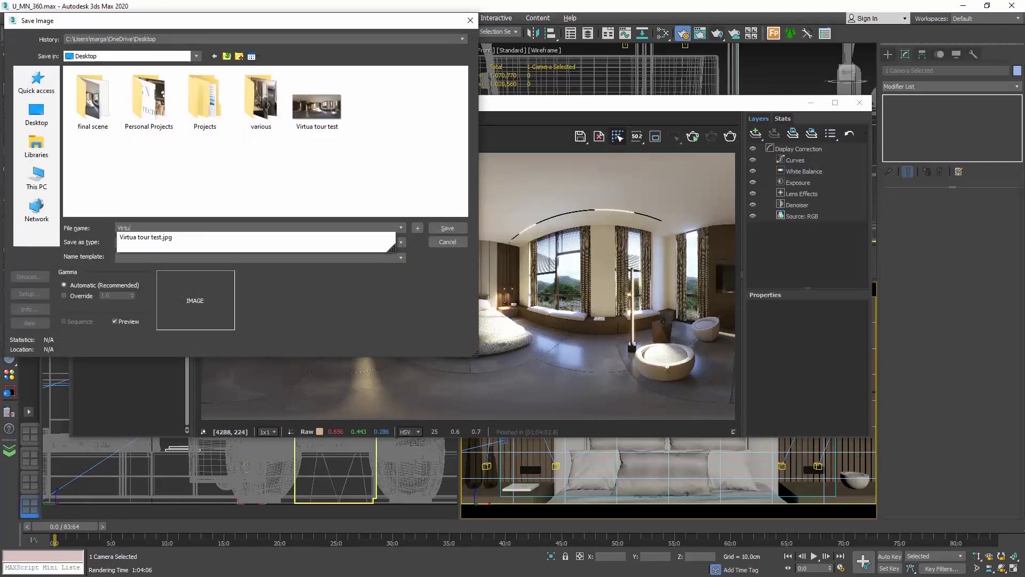
type("al Tour 01")
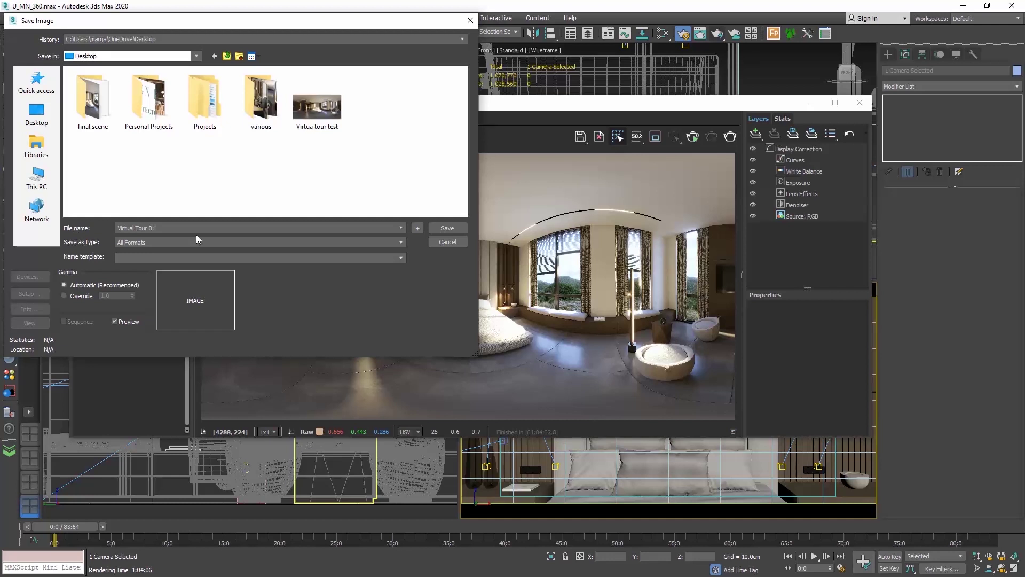
left_click(189, 239)
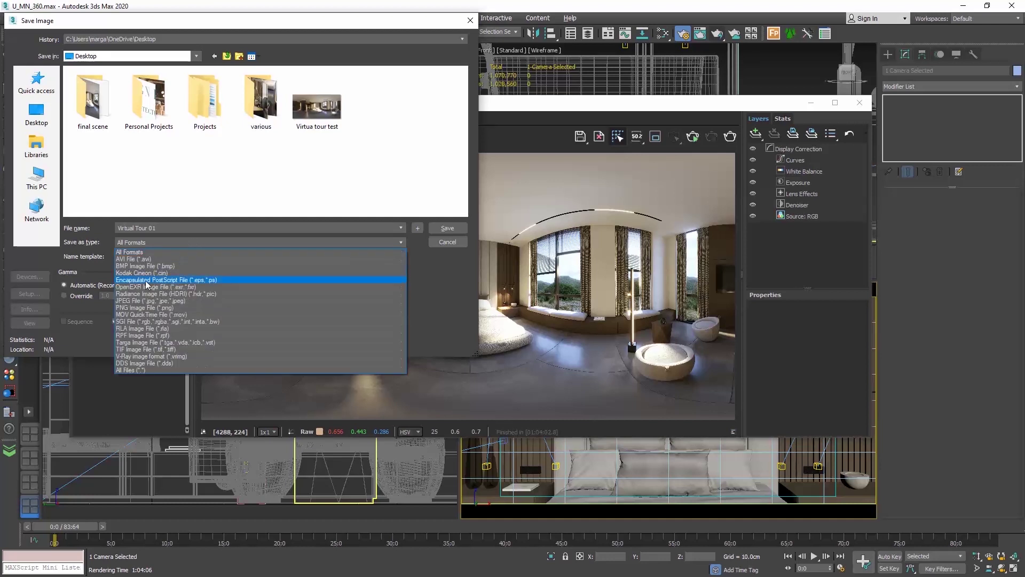
left_click(138, 301)
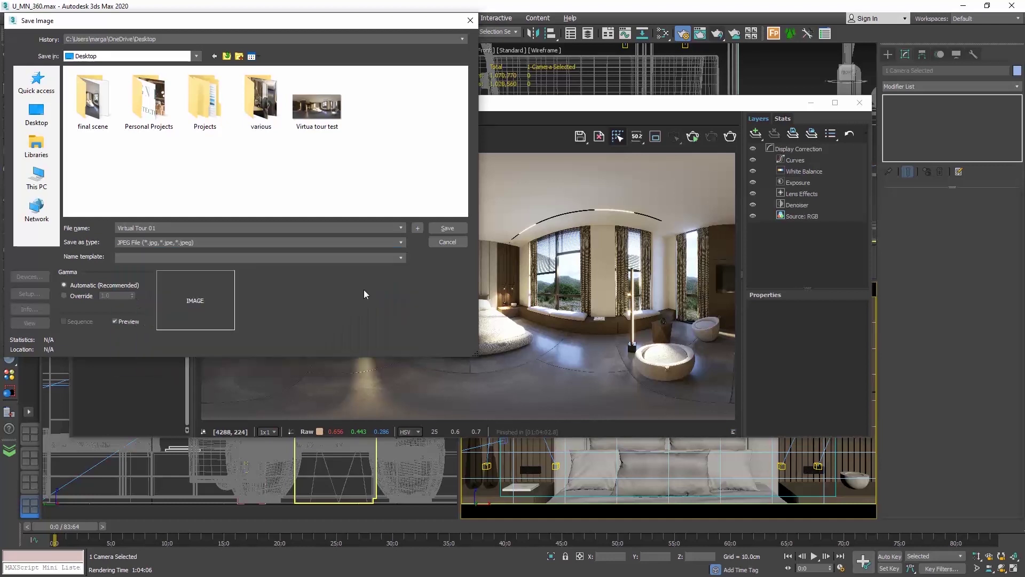
left_click(441, 232)
left_click(220, 251)
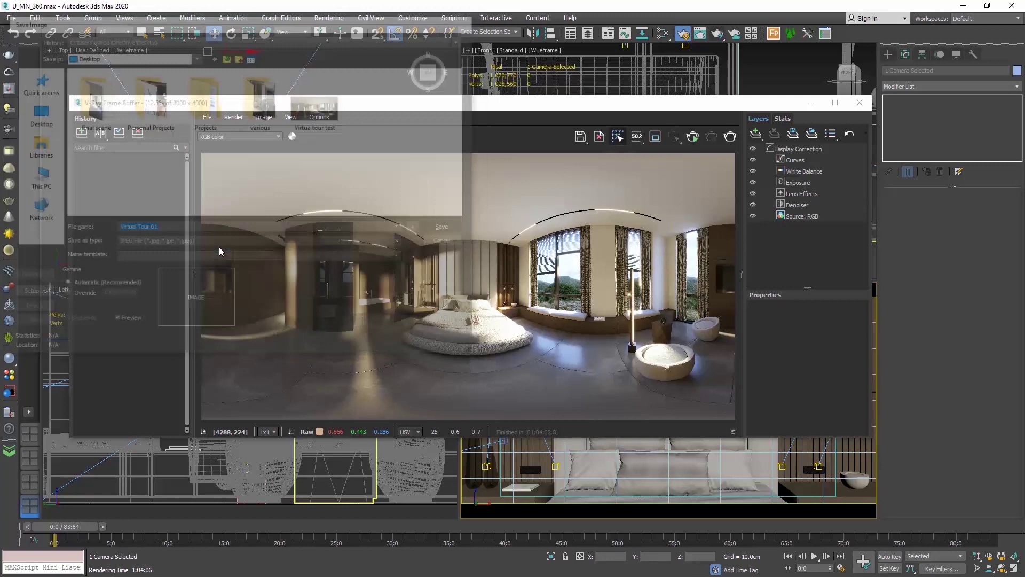
left_click(861, 103)
left_click(264, 119)
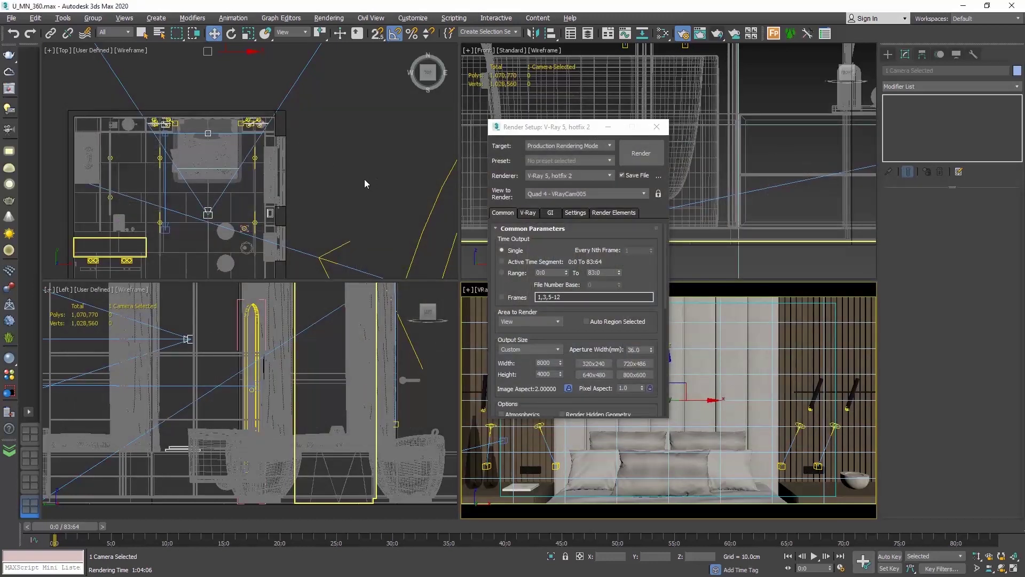
Copy the camera to the left as VRayCam006 and show its view in the viewport.
mouse_move(364, 178)
middle_mouse_down()
mouse_move(378, 148)
mouse_move(398, 190)
middle_mouse_up()
left_click(658, 128)
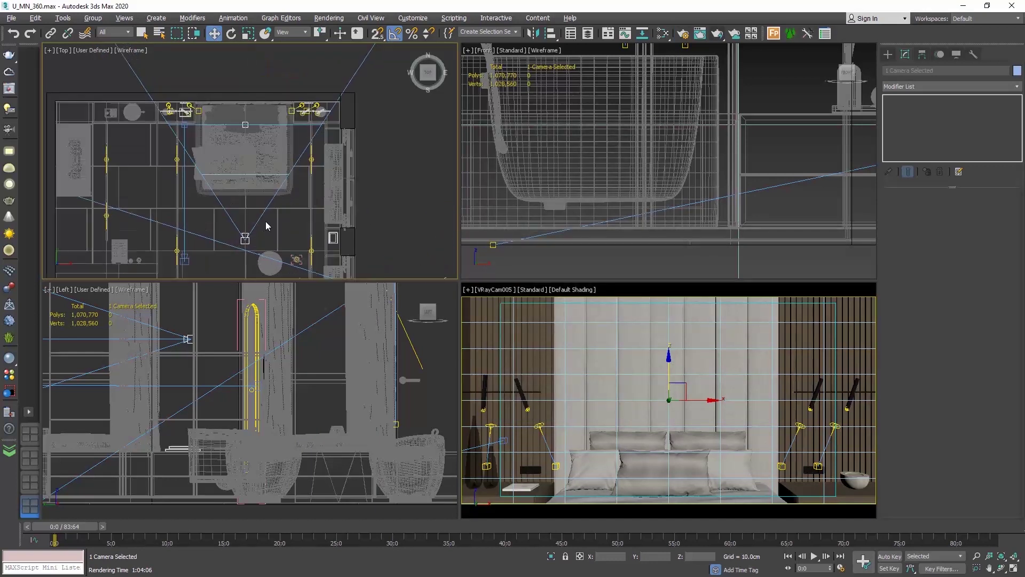
middle_click_drag(267, 225, 301, 234)
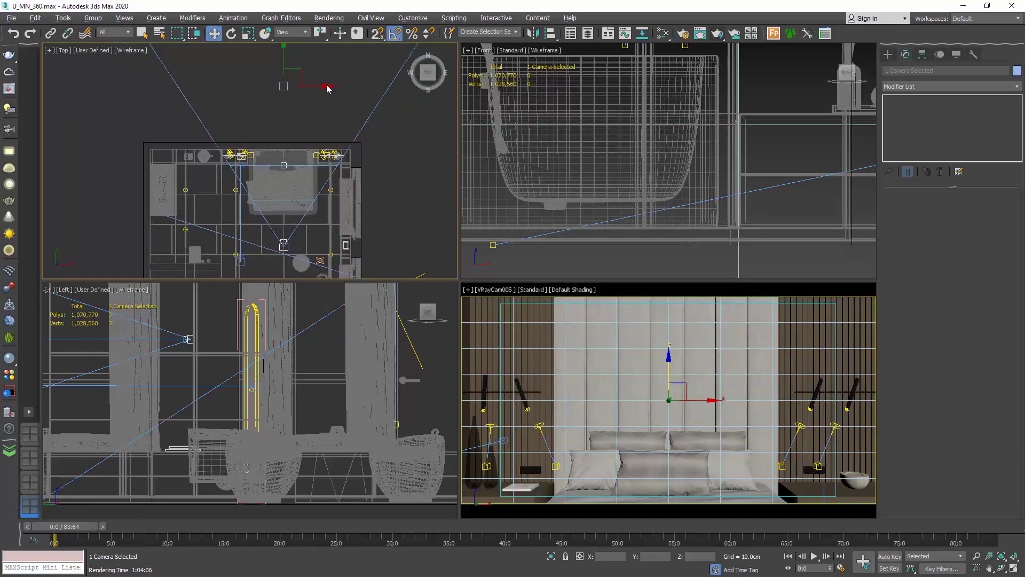
left_click_drag(325, 85, 250, 85, "shift")
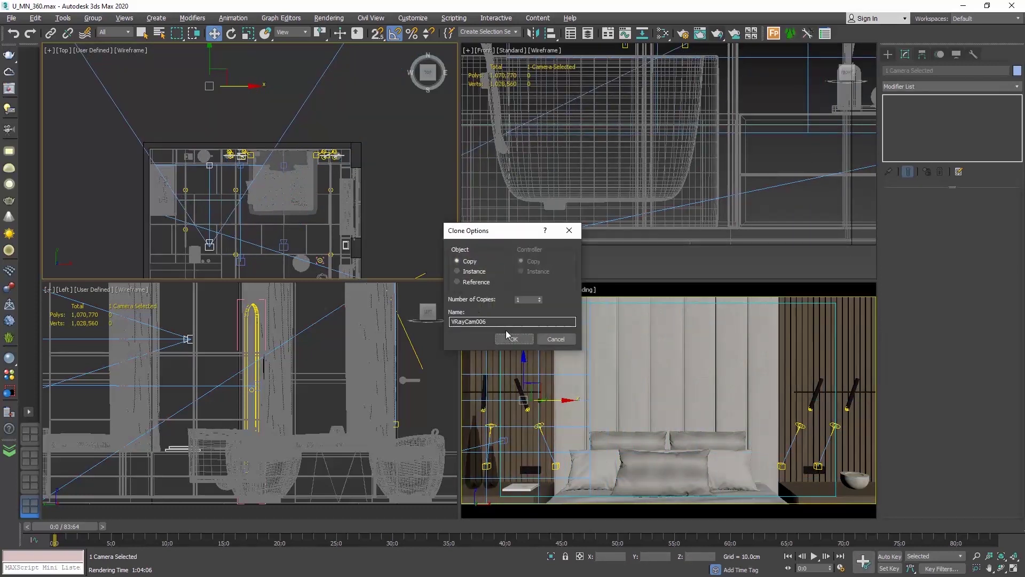
left_click(513, 338)
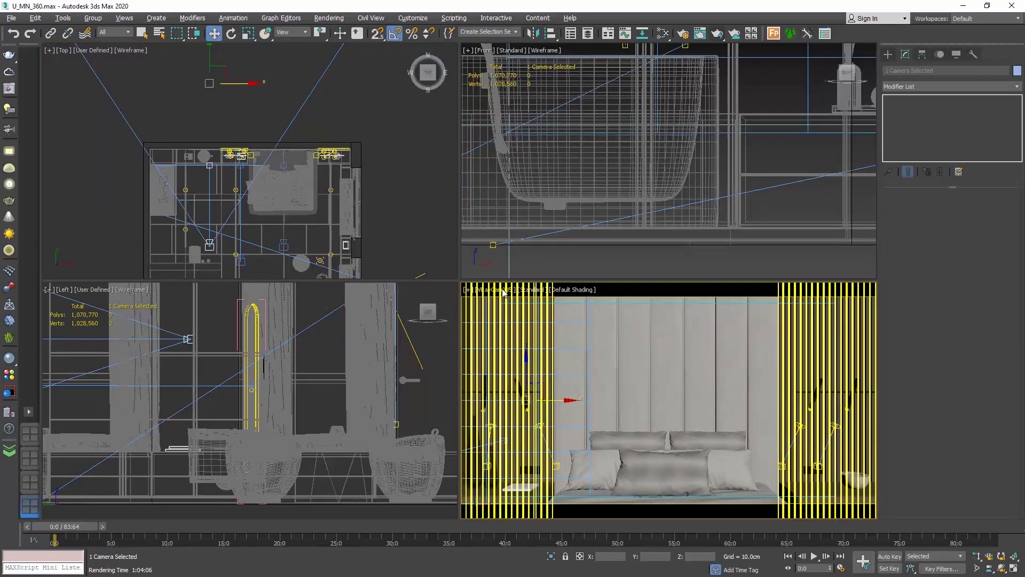
left_click(503, 292)
left_click(694, 323)
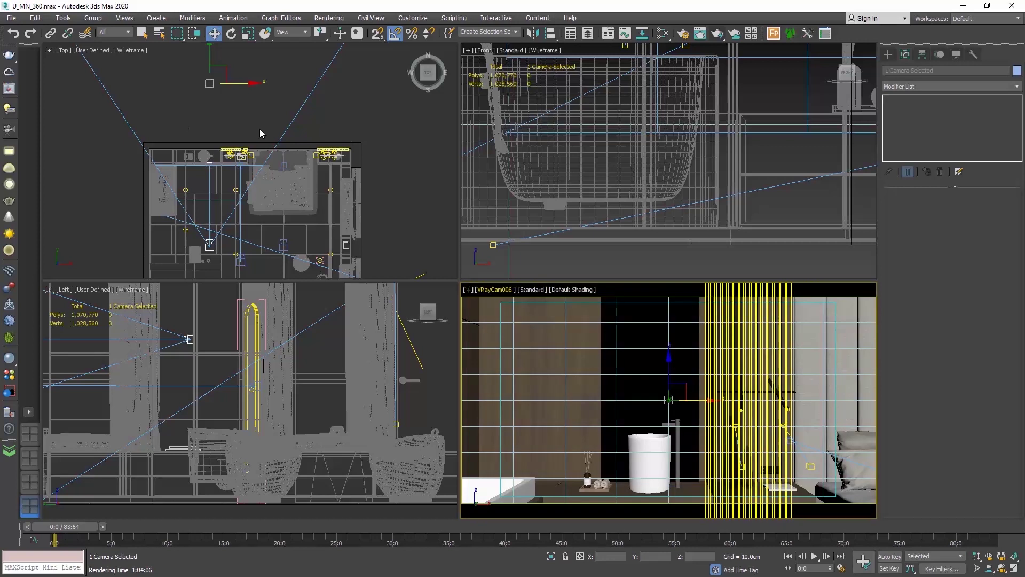
Move VRayCam006 and its target to frame the bathroom's freestanding basin.
middle_click_drag(261, 133, 227, 202)
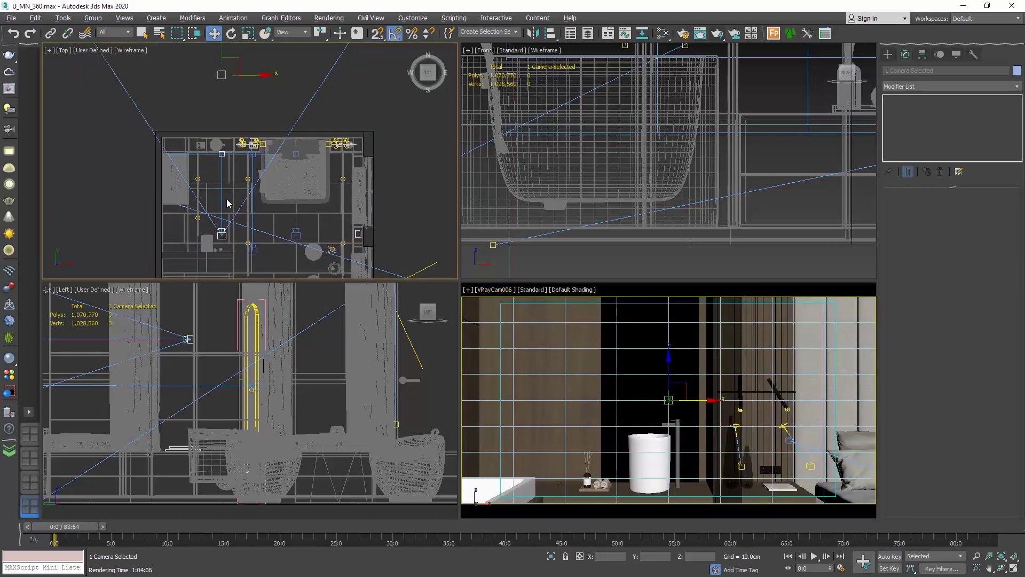
scroll(226, 230, "up", 4)
left_click(226, 230)
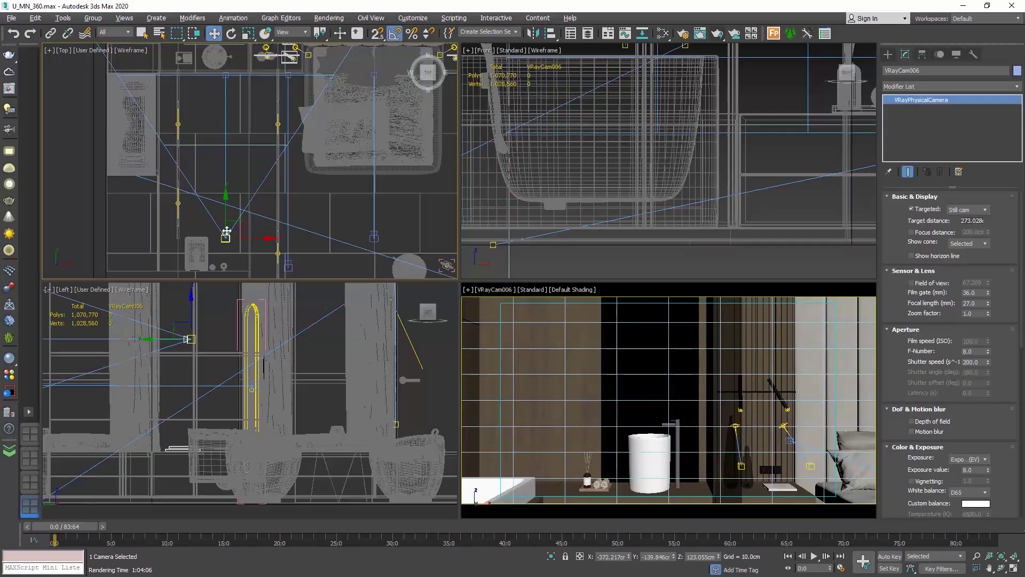
left_click_drag(227, 207, 232, 146)
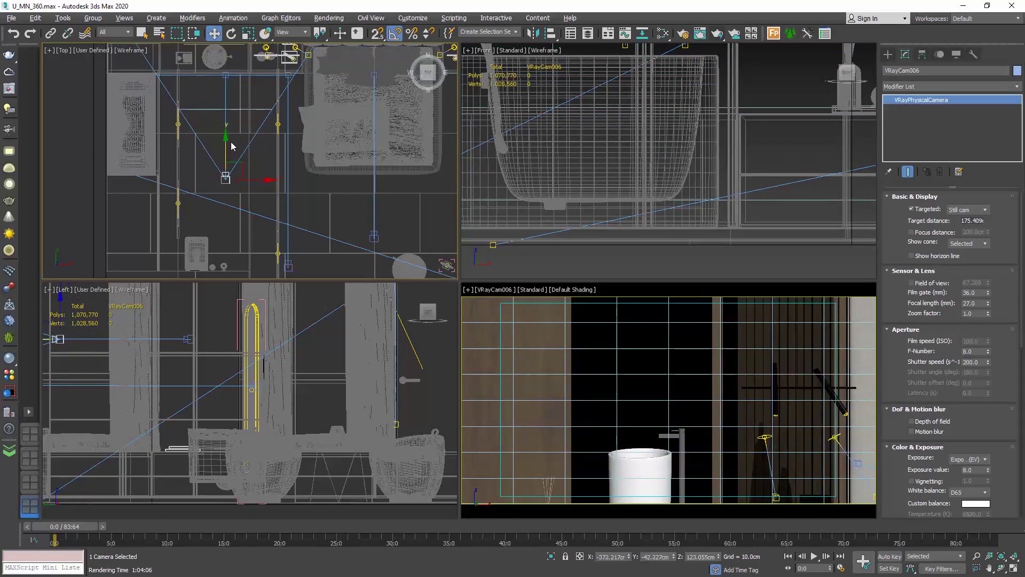
left_click(225, 76)
right_click(602, 338)
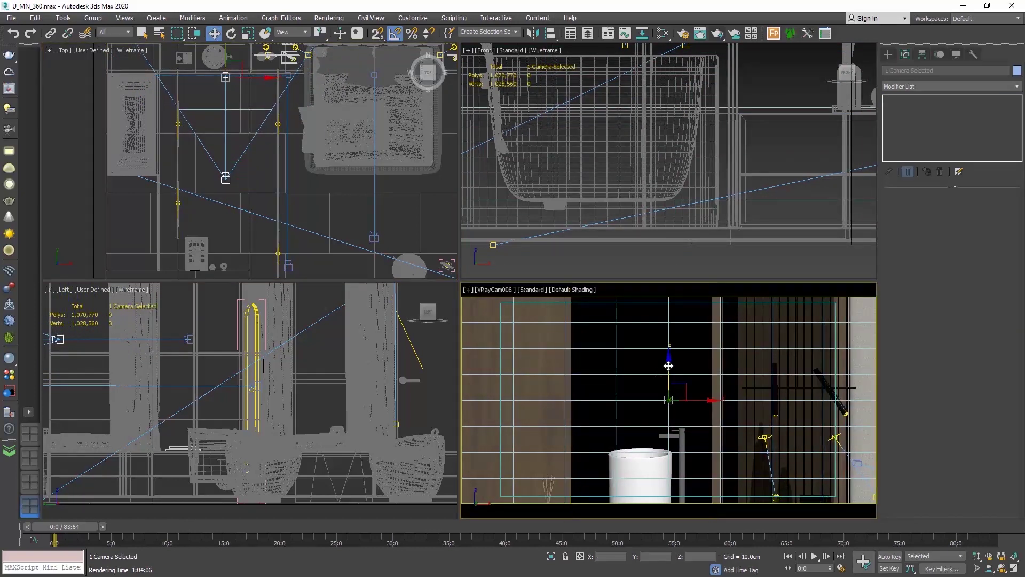
left_click_drag(667, 366, 659, 444)
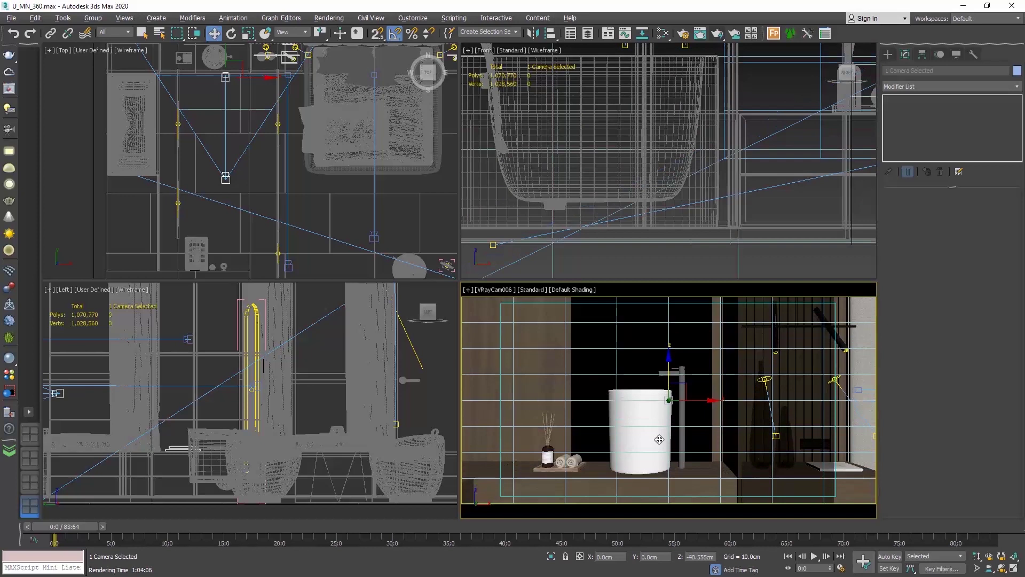
left_click_drag(703, 399, 650, 397)
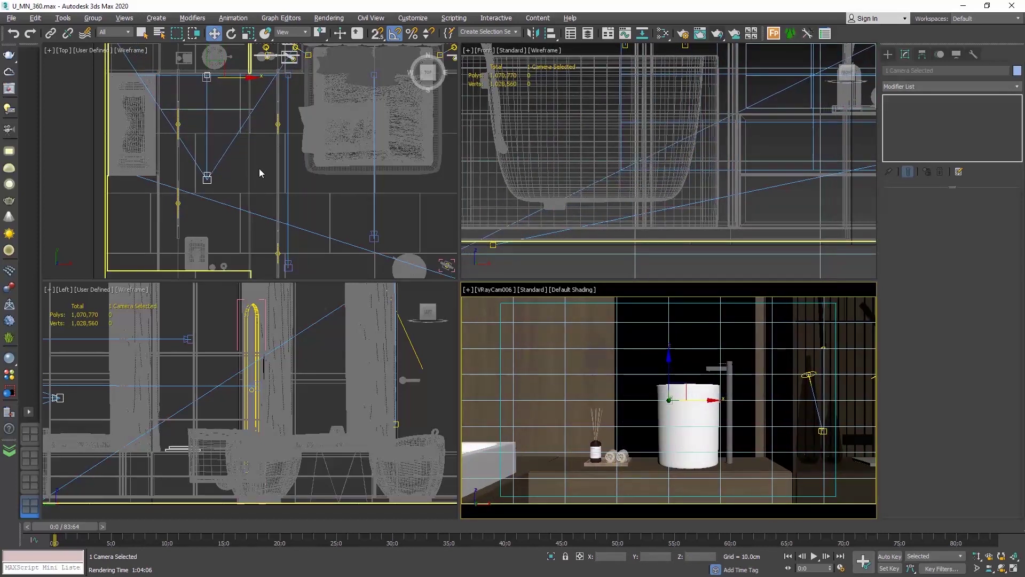
left_click(563, 400)
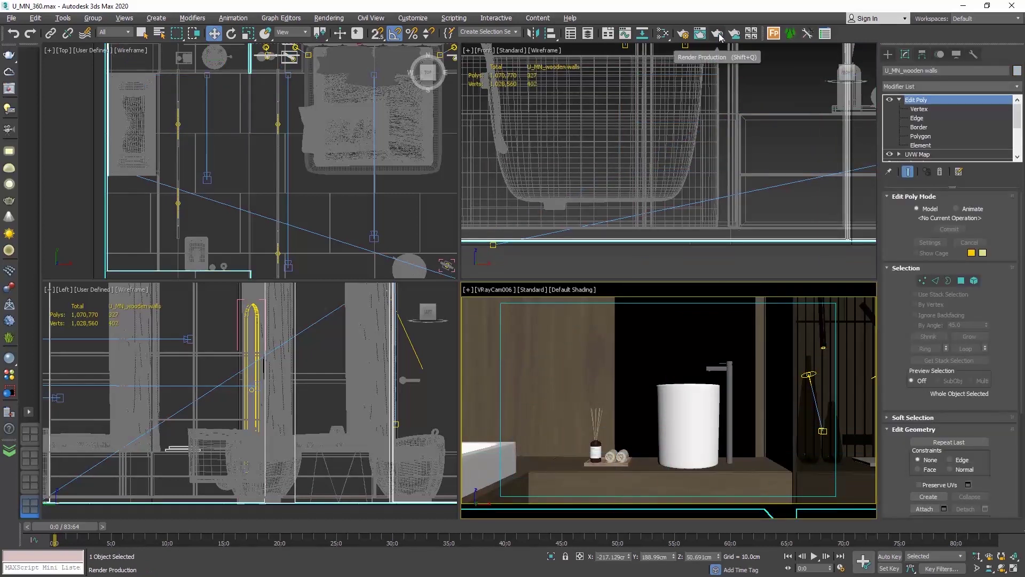
Render the 360° panorama from the VRayCam006 bathroom camera.
left_click(718, 35)
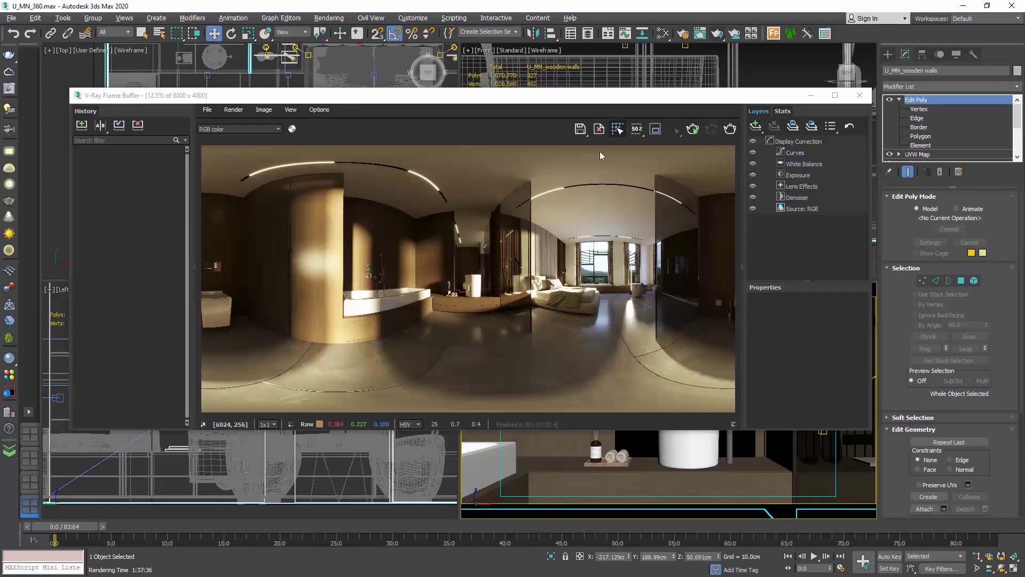
Save the bathroom render on the Desktop as JPEG file 'Virtual Tour 02', quality 100.
left_click(582, 130)
left_click(379, 109)
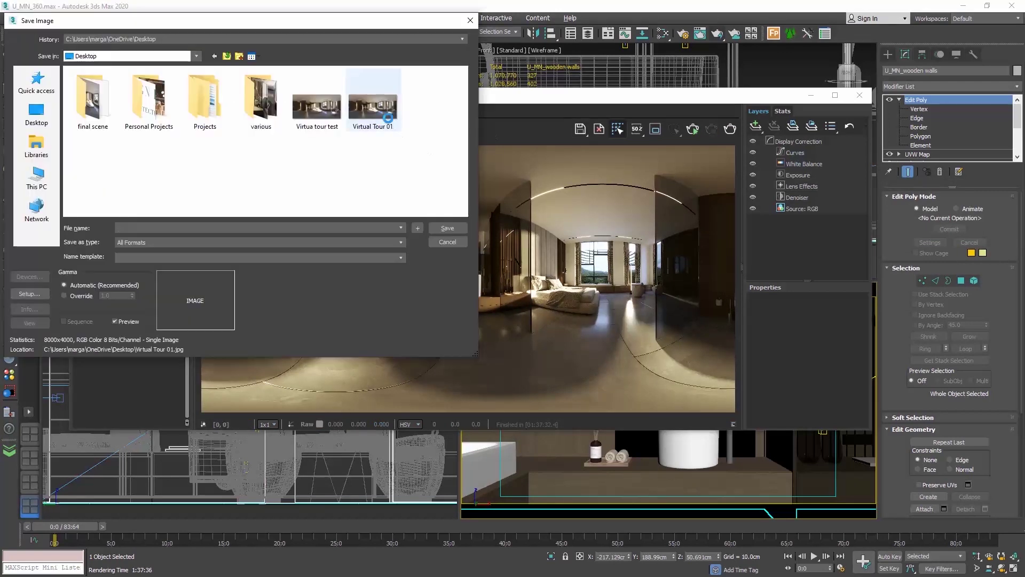
left_click(160, 228)
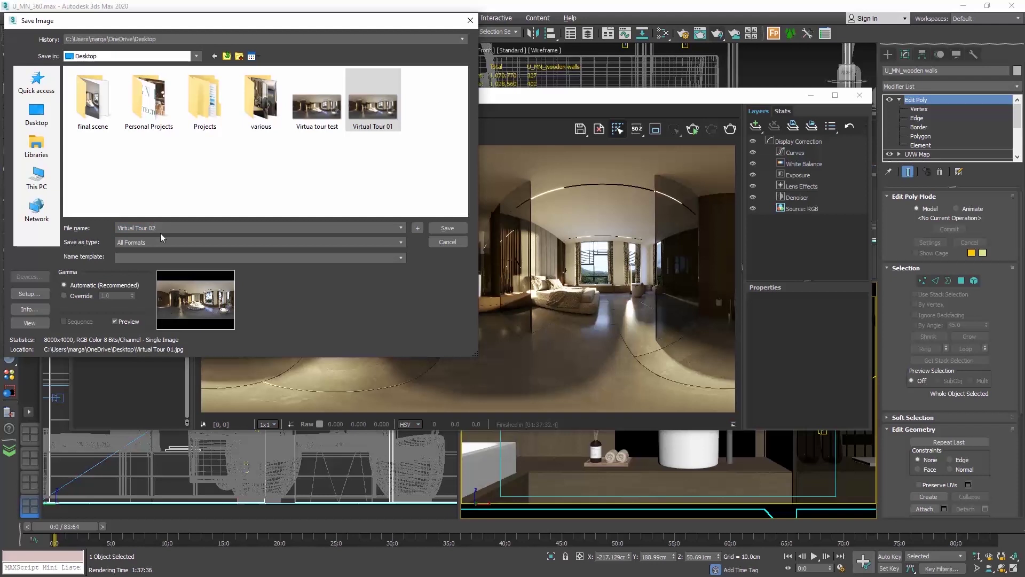
left_click(159, 242)
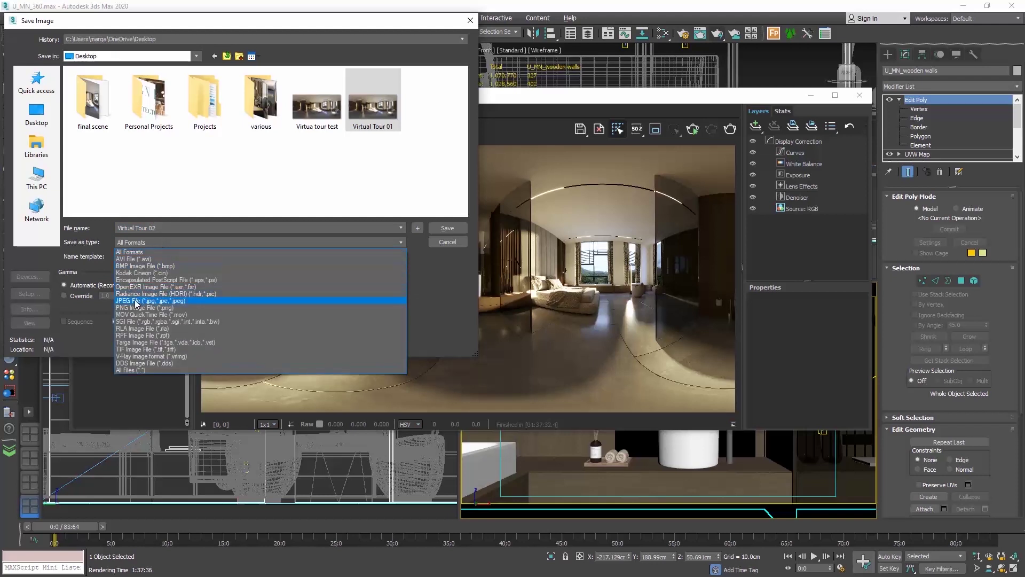
left_click(137, 301)
left_click(448, 228)
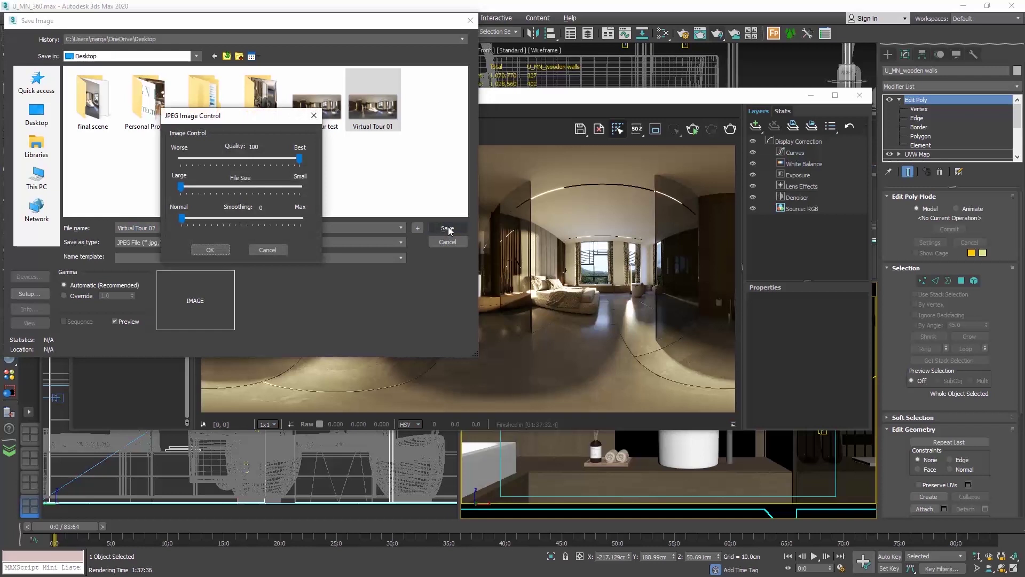
left_click(210, 250)
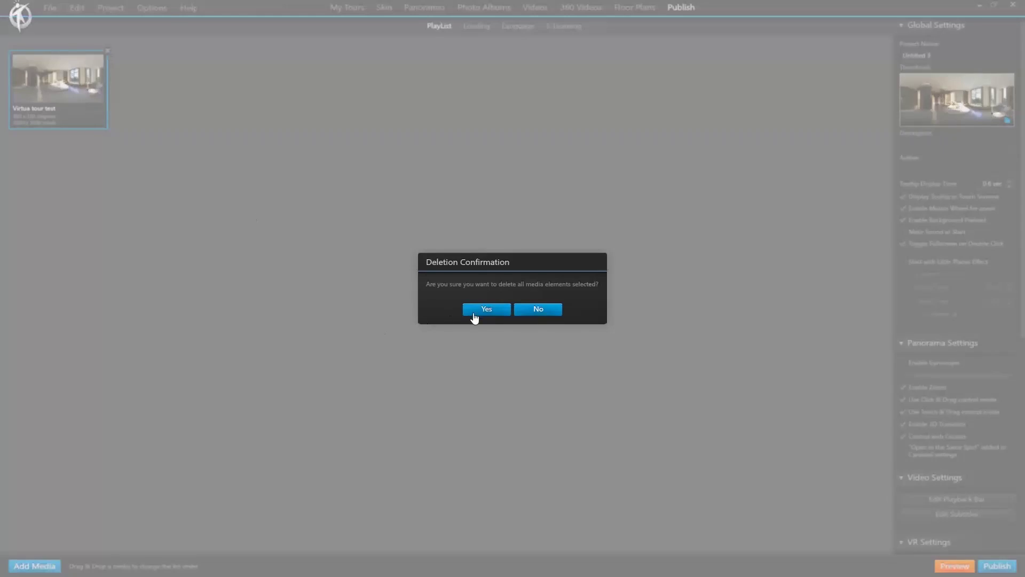
Delete the old test panorama and begin a Standard Panorama import.
left_click(478, 311)
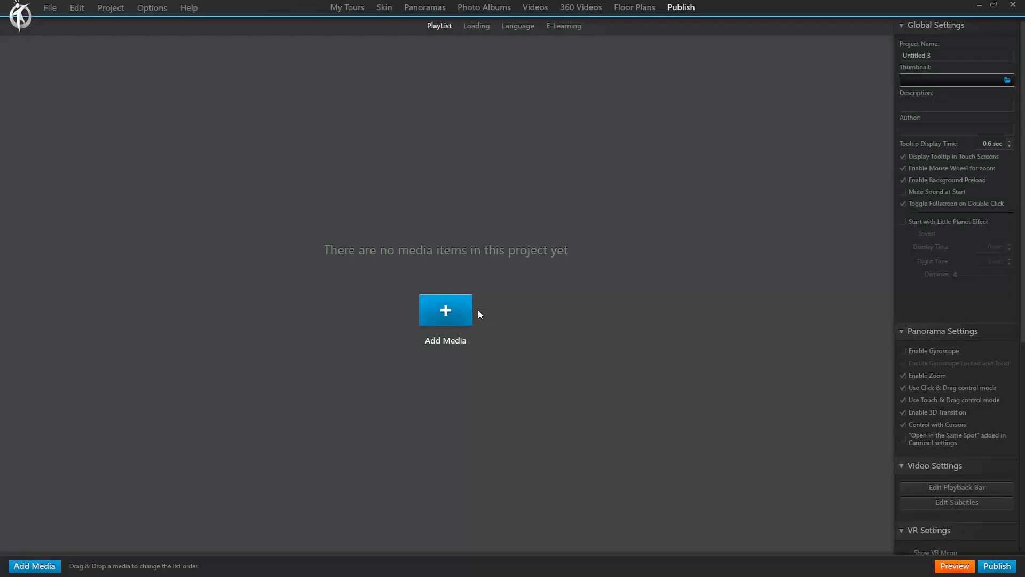
left_click(446, 318)
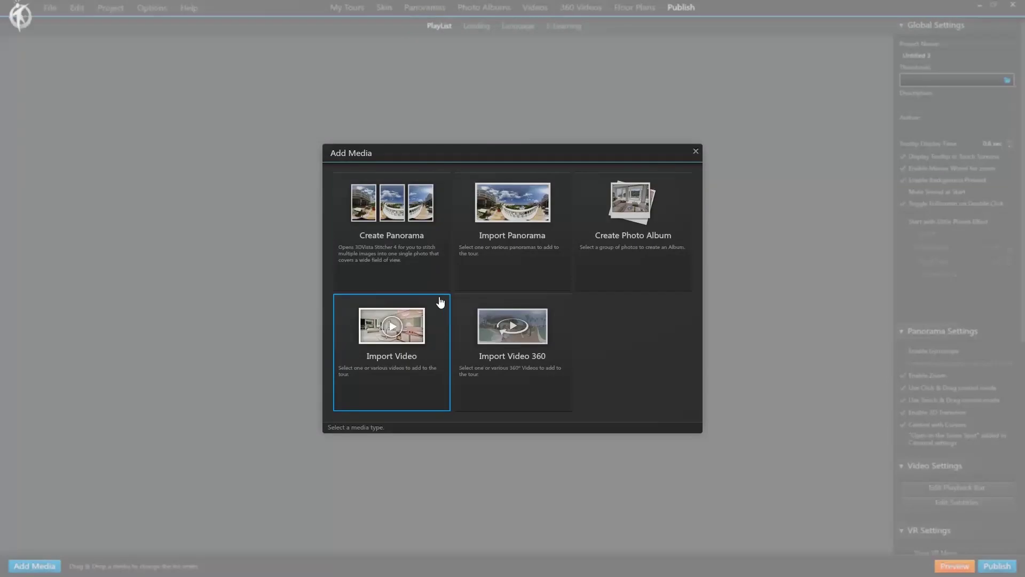
left_click(501, 220)
left_click(331, 262)
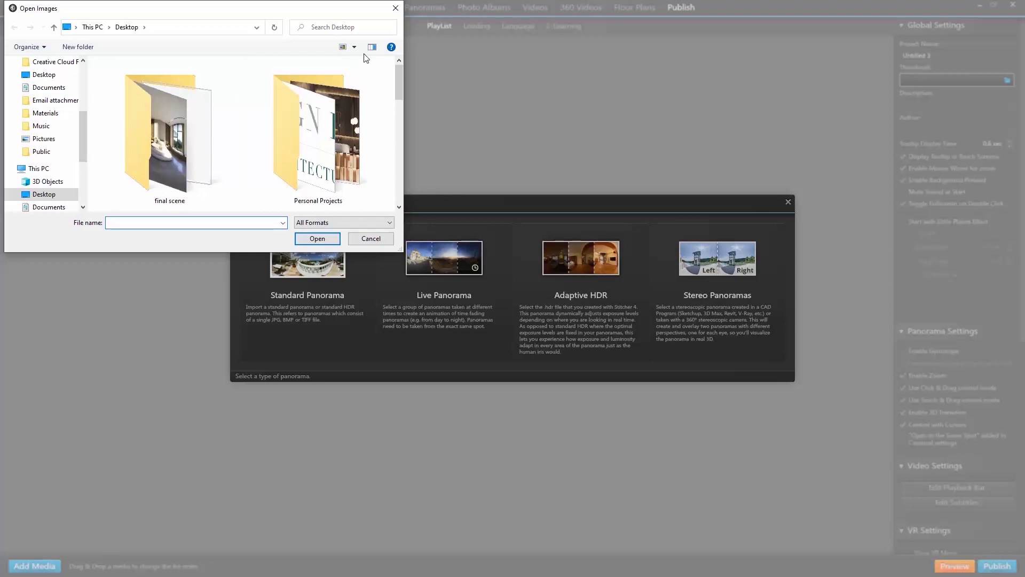
Import the Virtual Tour 01 and Virtual Tour 02 images as panoramas.
left_click_drag(400, 91, 398, 112)
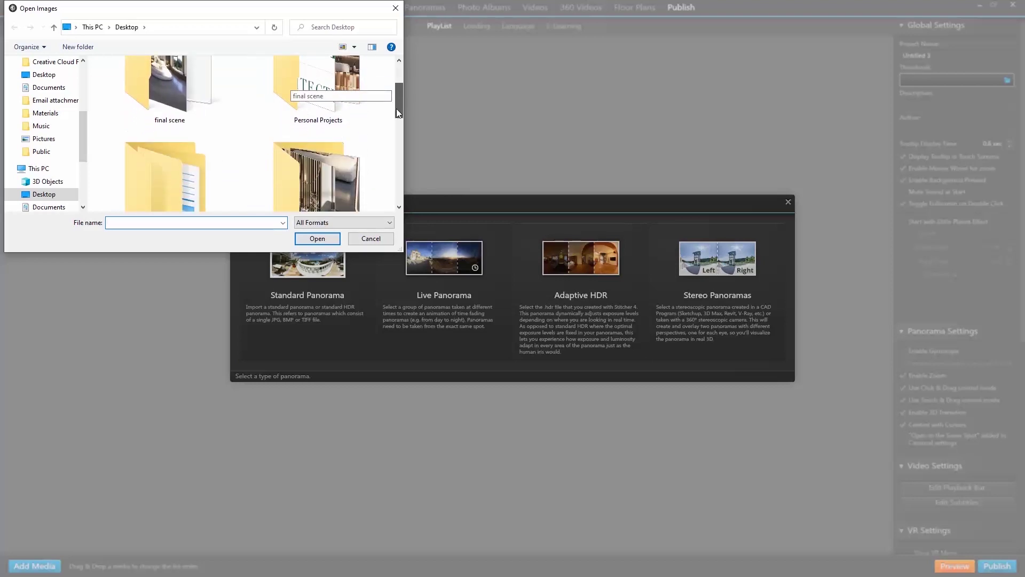
scroll(191, 133, "down", 5)
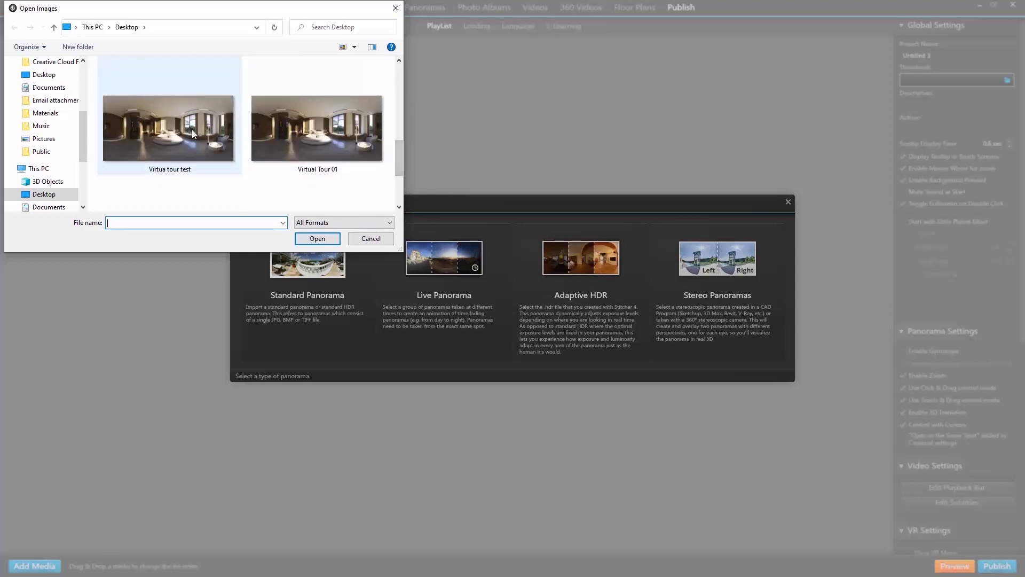
left_click(326, 137)
scroll(336, 142, "down", 3)
left_click(185, 165, "ctrl")
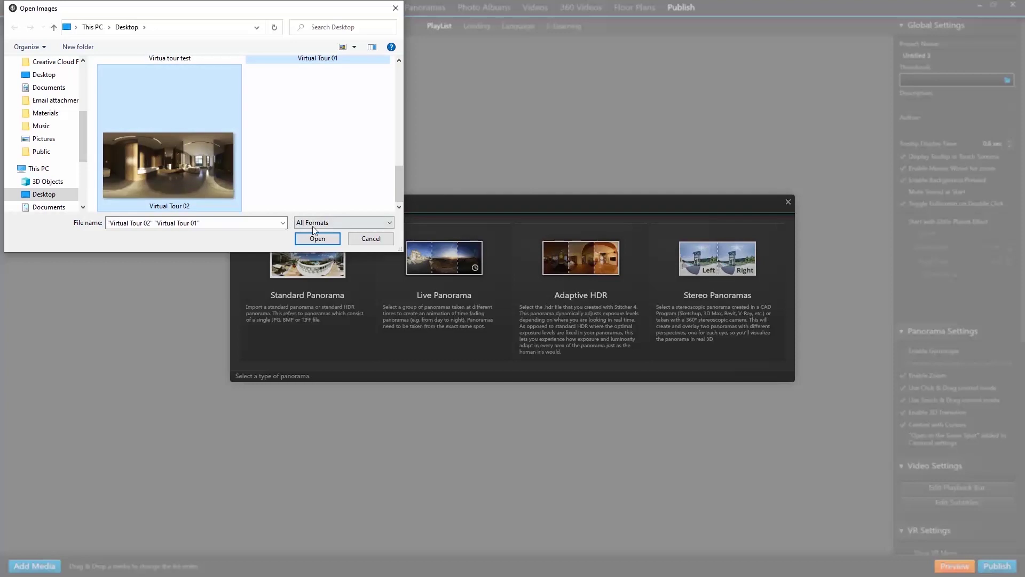
left_click(321, 237)
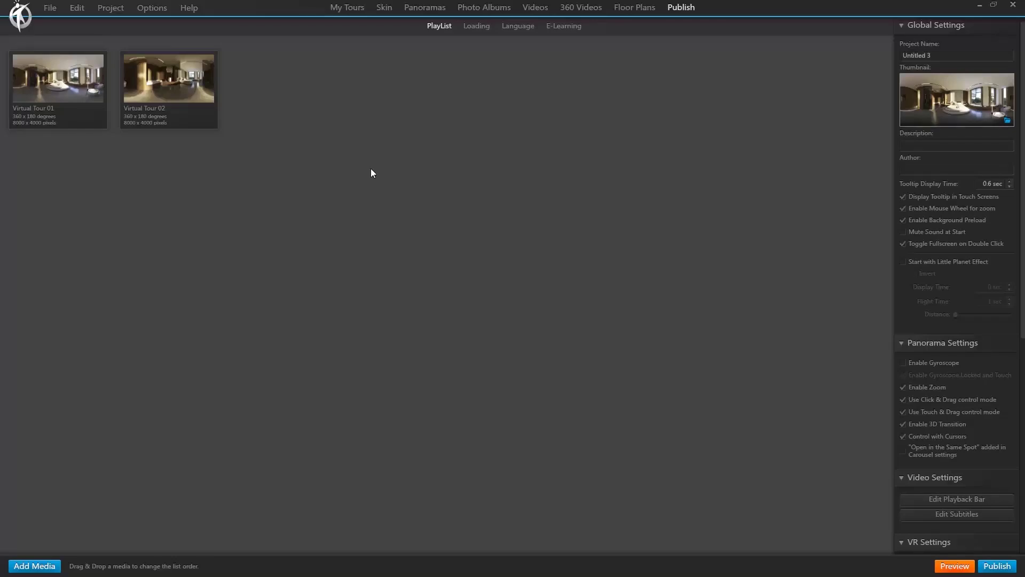
left_click(945, 567)
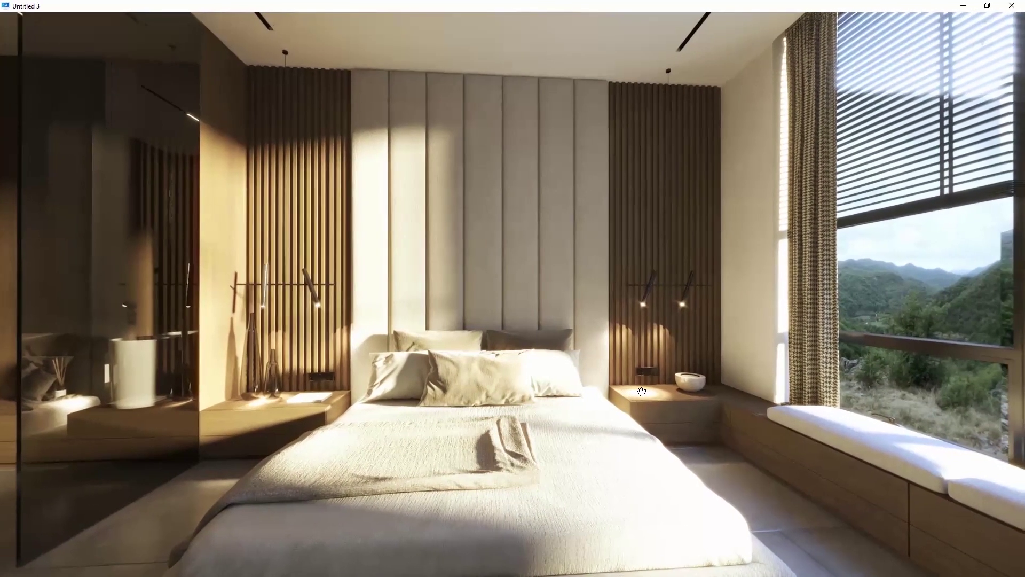
mouse_move(642, 391)
left_mouse_down()
mouse_move(288, 271)
mouse_move(891, 339)
mouse_move(719, 340)
mouse_move(823, 205)
mouse_move(545, 202)
mouse_move(983, 166)
left_mouse_up()
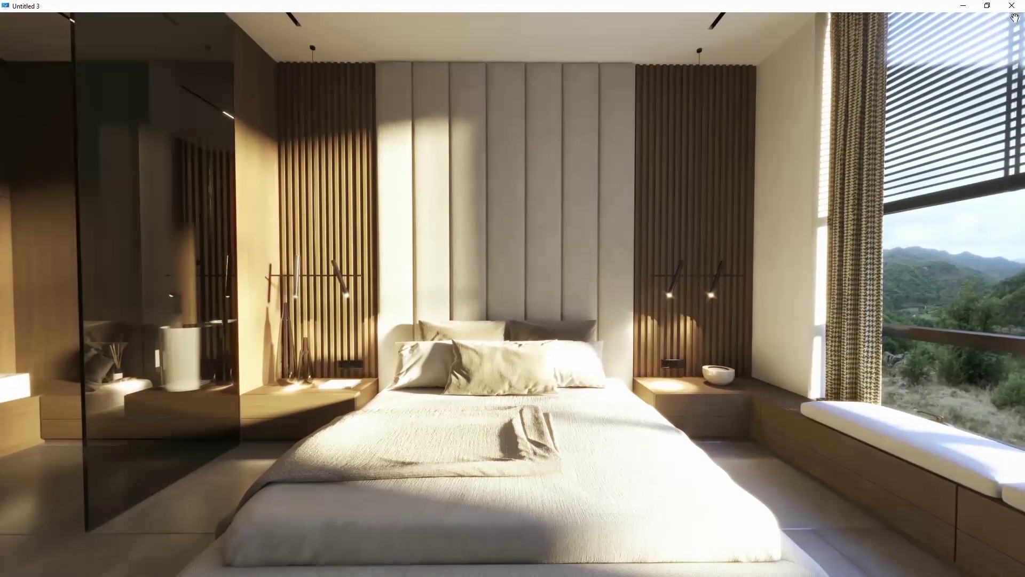
key("alt+F4")
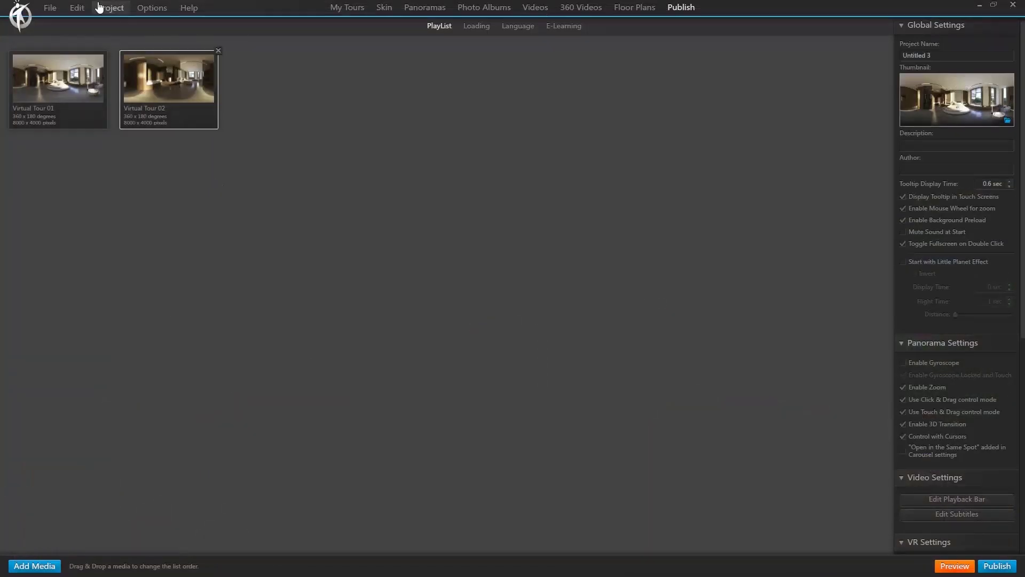
left_click(959, 570)
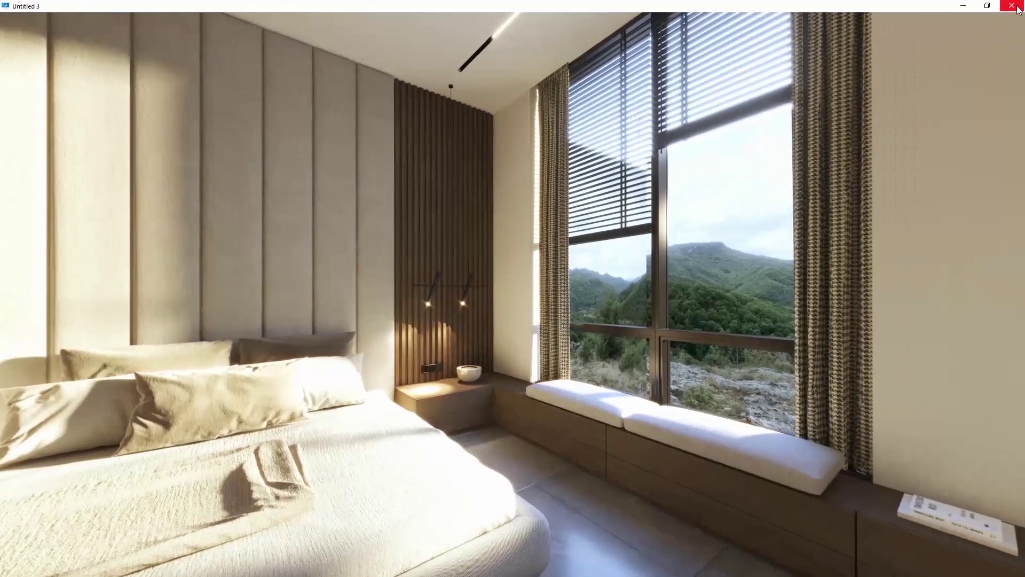
left_click(1017, 8)
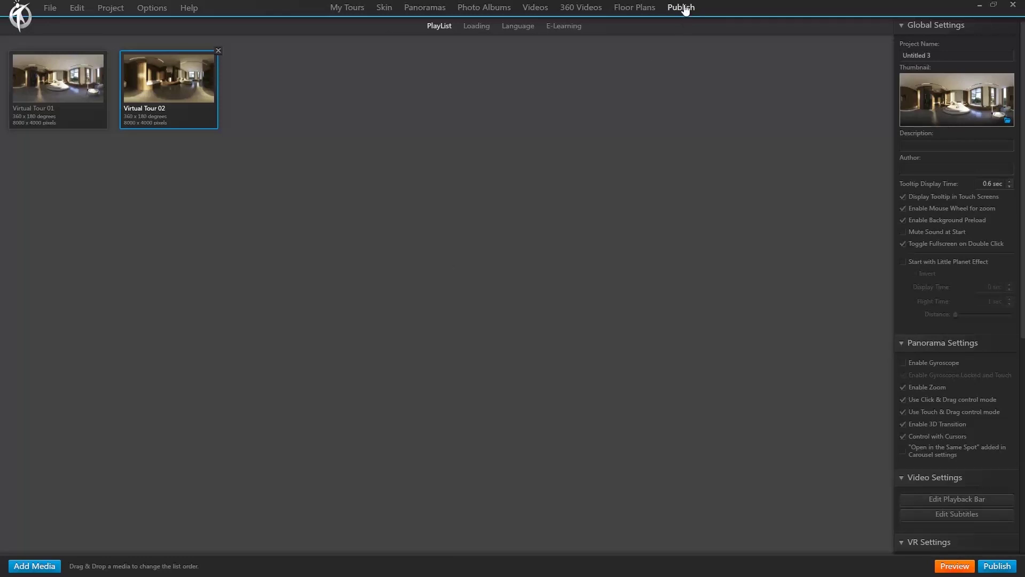
left_click_drag(176, 88, 46, 87)
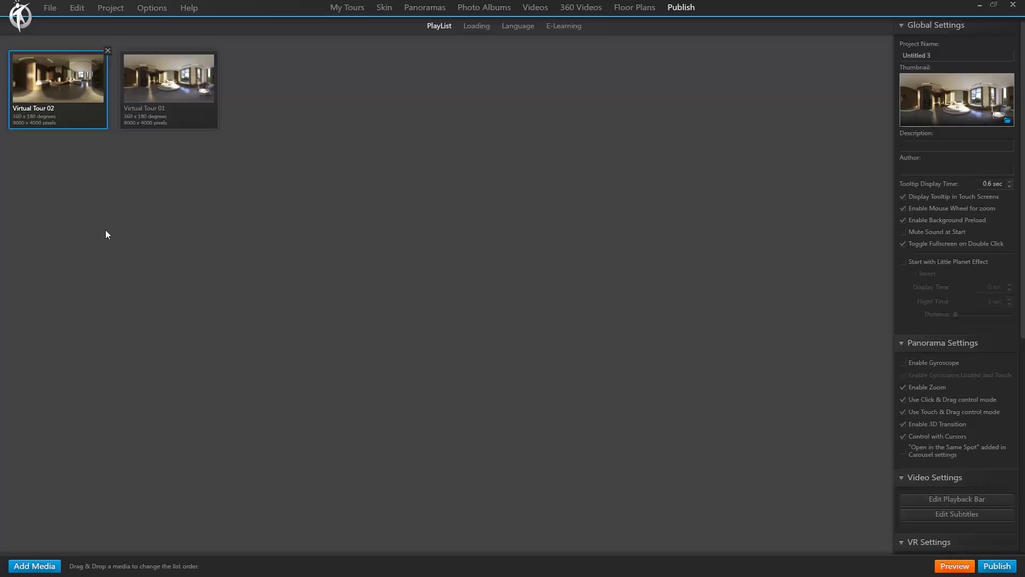
left_click(953, 566)
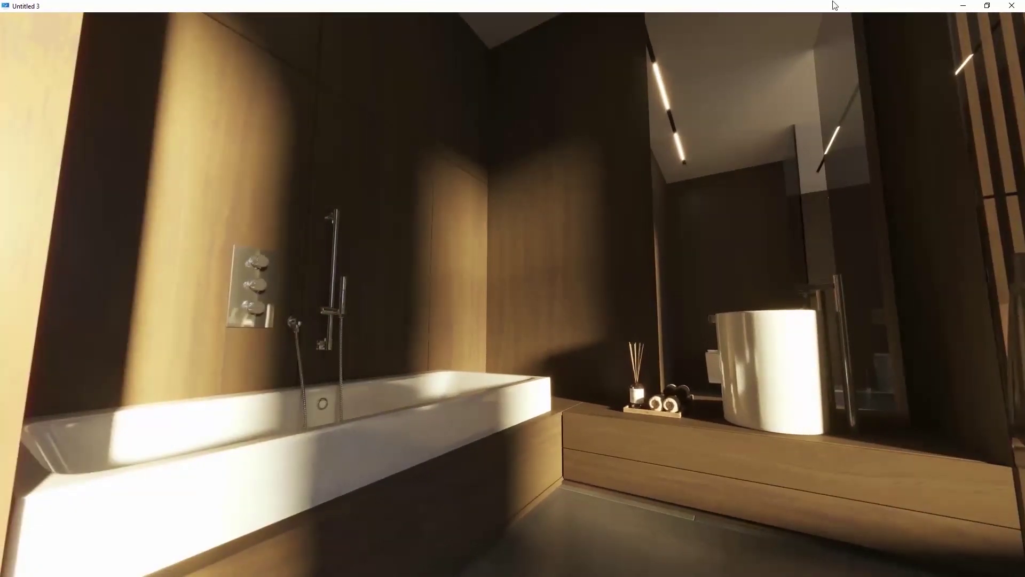
key("Escape")
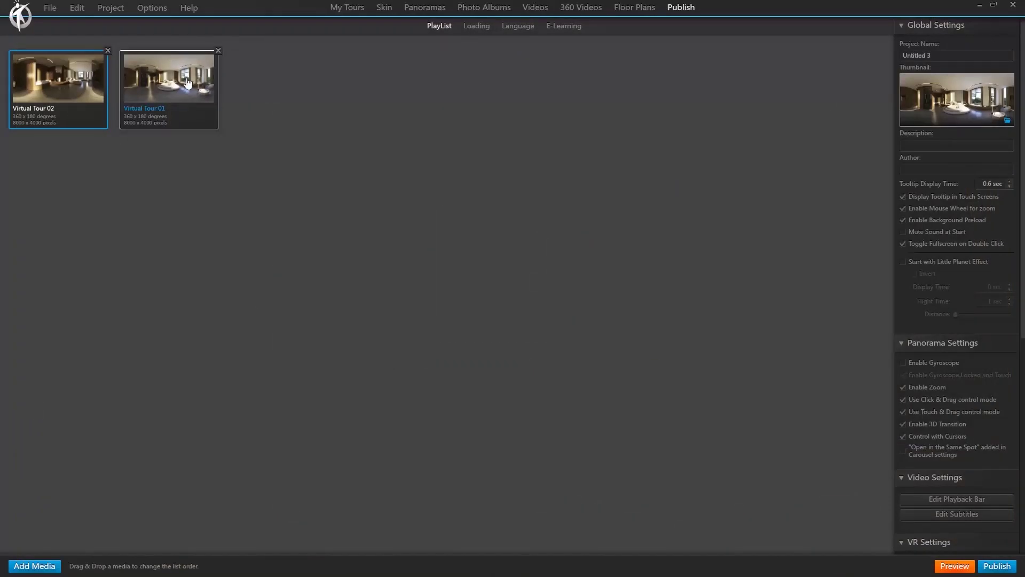
left_click_drag(168, 85, 53, 86)
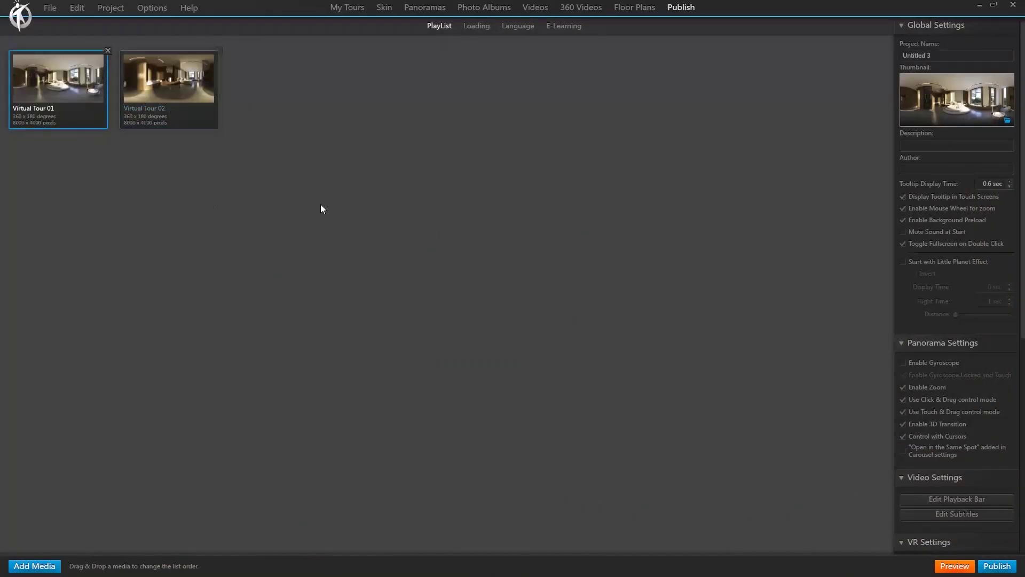
Add an Arrow 02 image hotspot on the Virtual Tour 01 floor by the bathroom doorway.
left_click(435, 10)
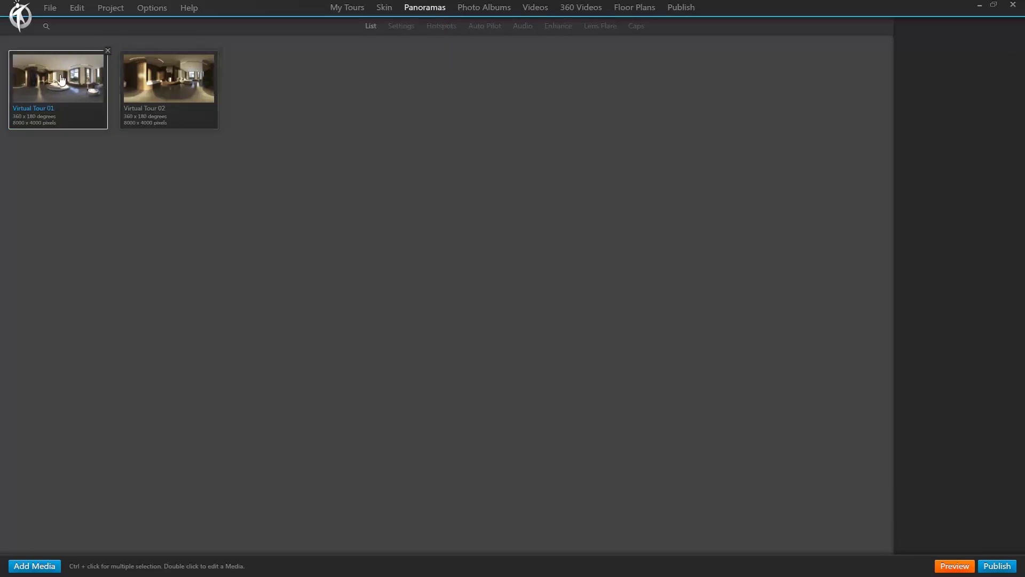
left_click(445, 26)
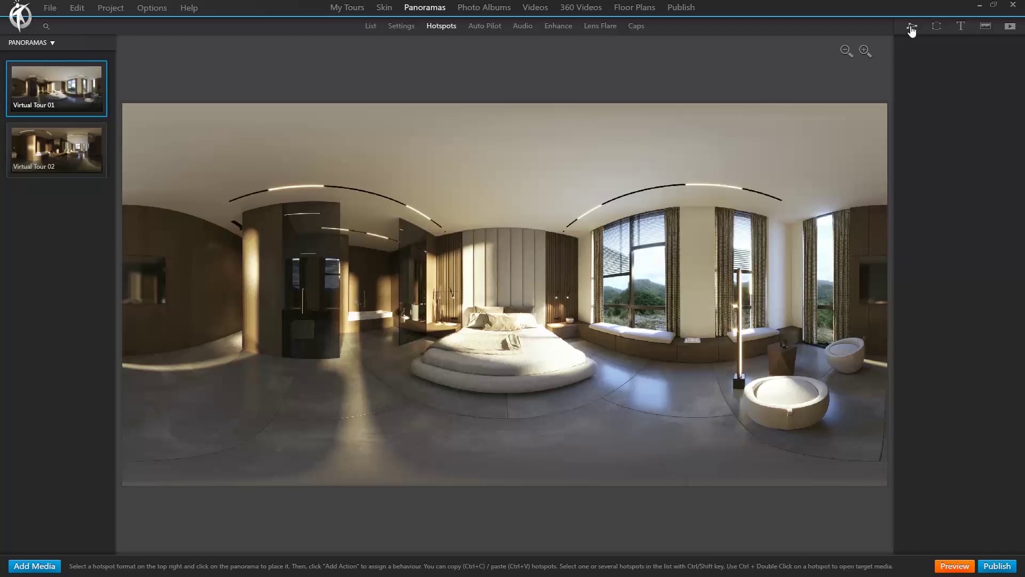
left_click(985, 30)
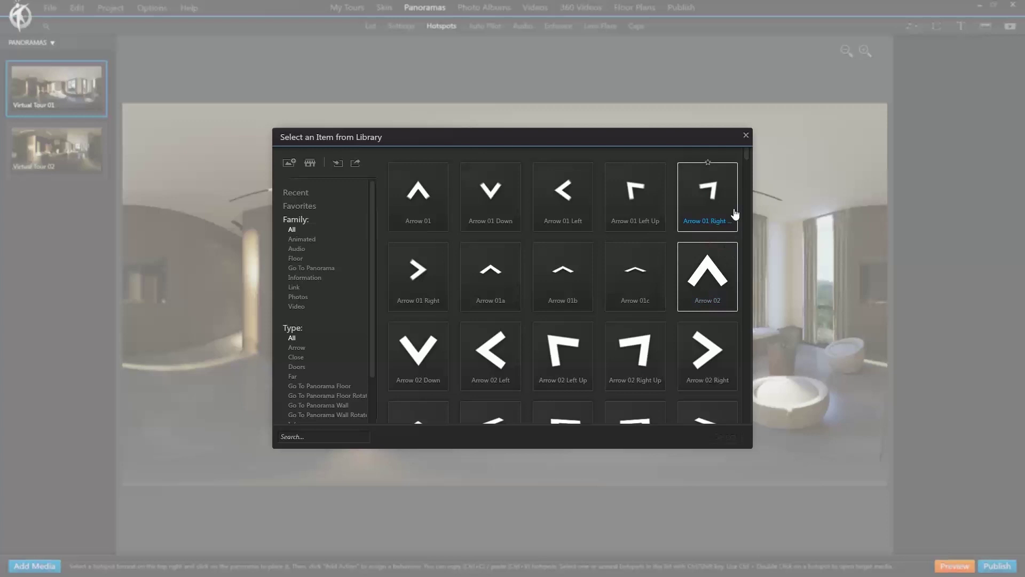
scroll(619, 282, "down", 2)
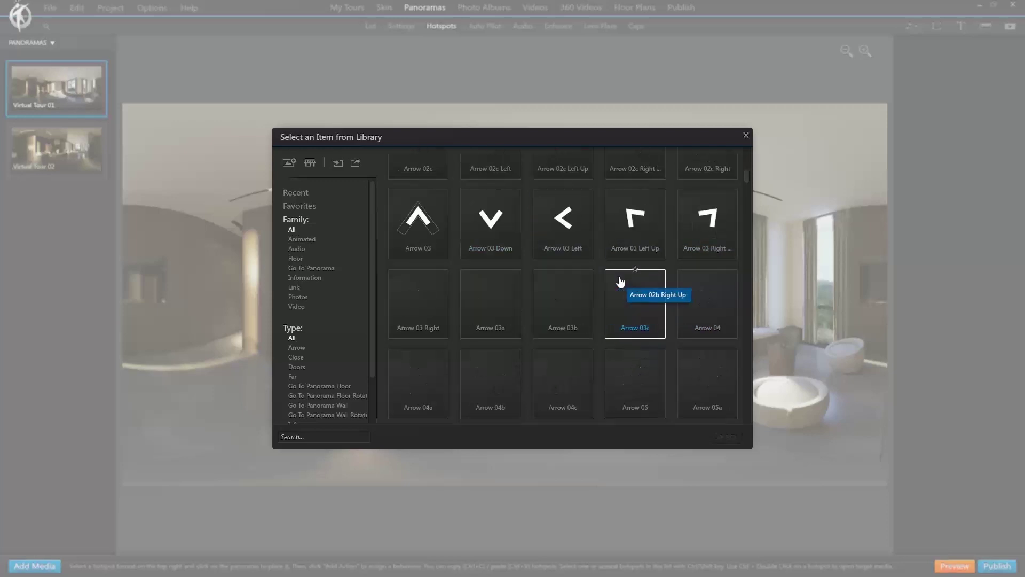
scroll(706, 304, "down", 2)
scroll(706, 307, "up", 3)
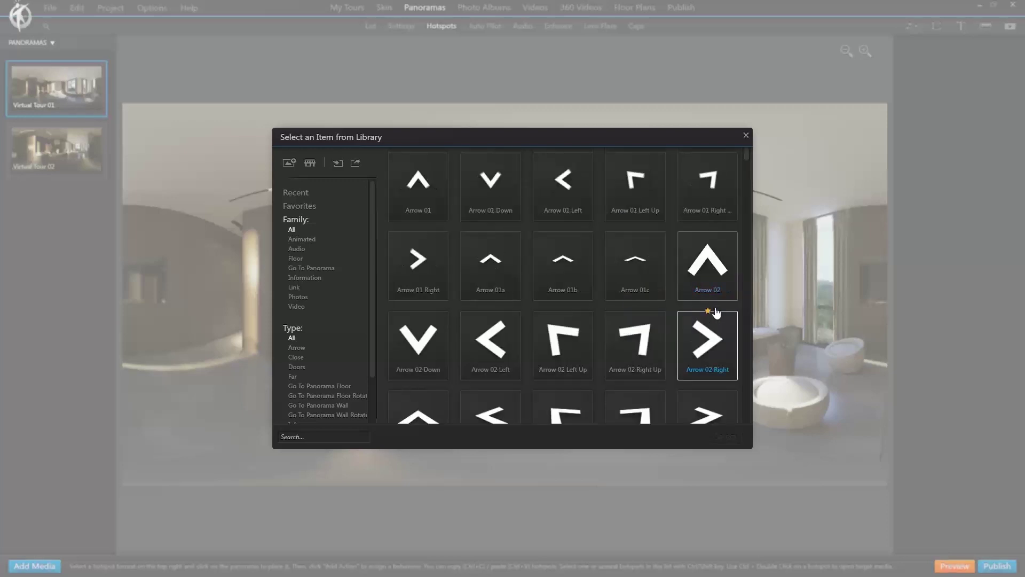
scroll(708, 299, "up", 1)
left_click(708, 275)
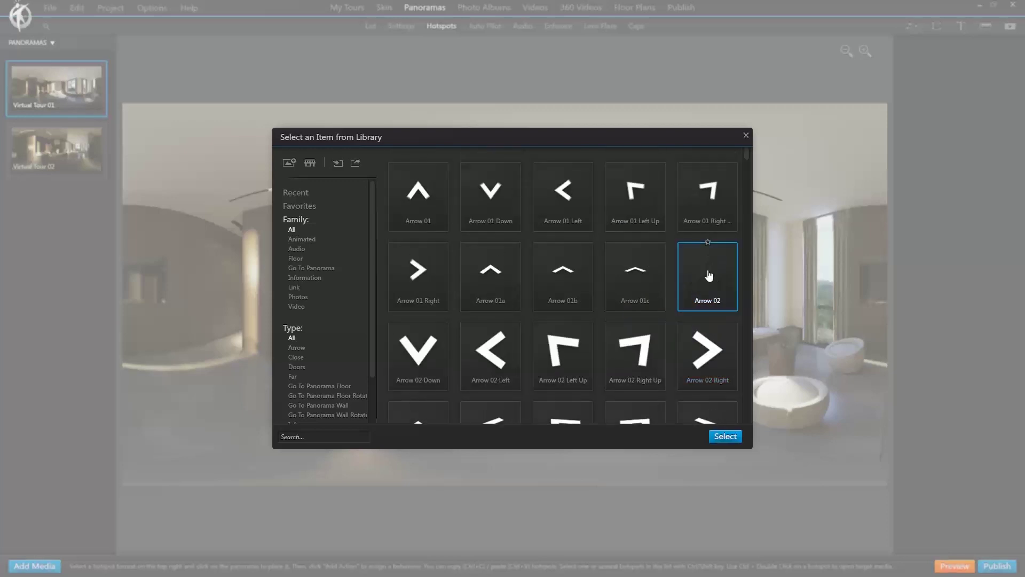
left_click(727, 435)
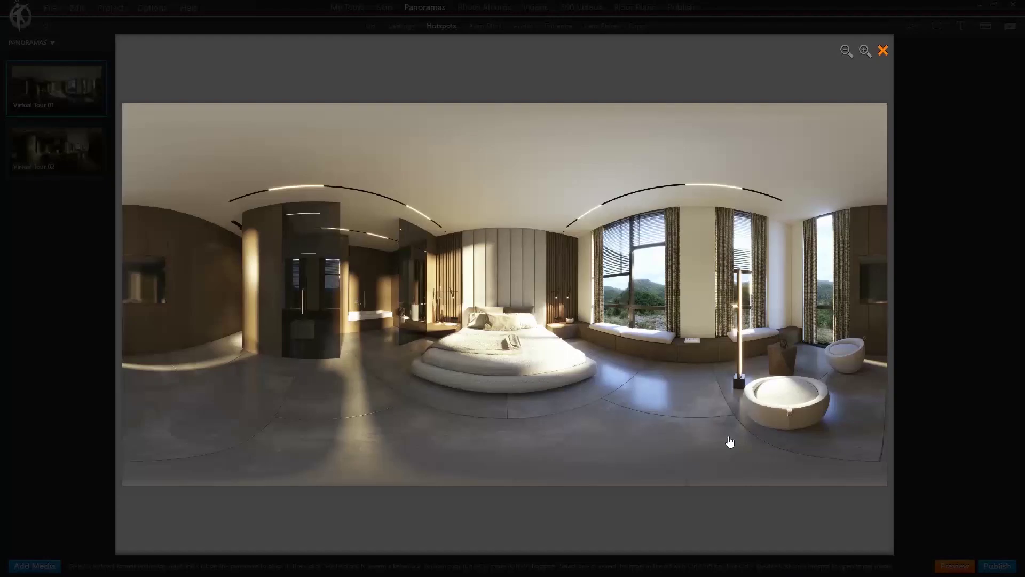
left_click(372, 354)
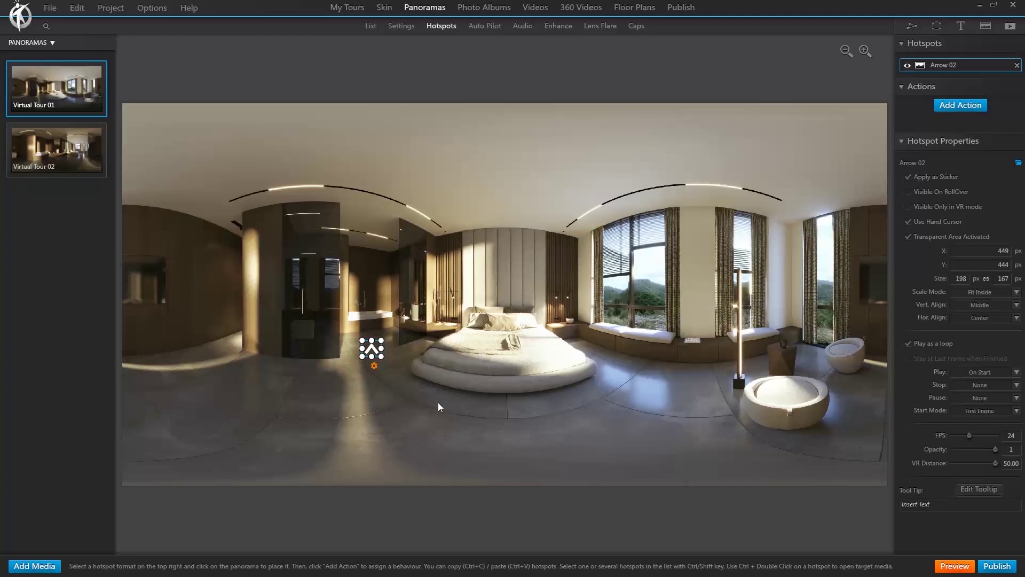
Give the bedroom arrow an Open Panorama action to Virtual Tour 02, then select Virtual Tour 02.
left_click(951, 106)
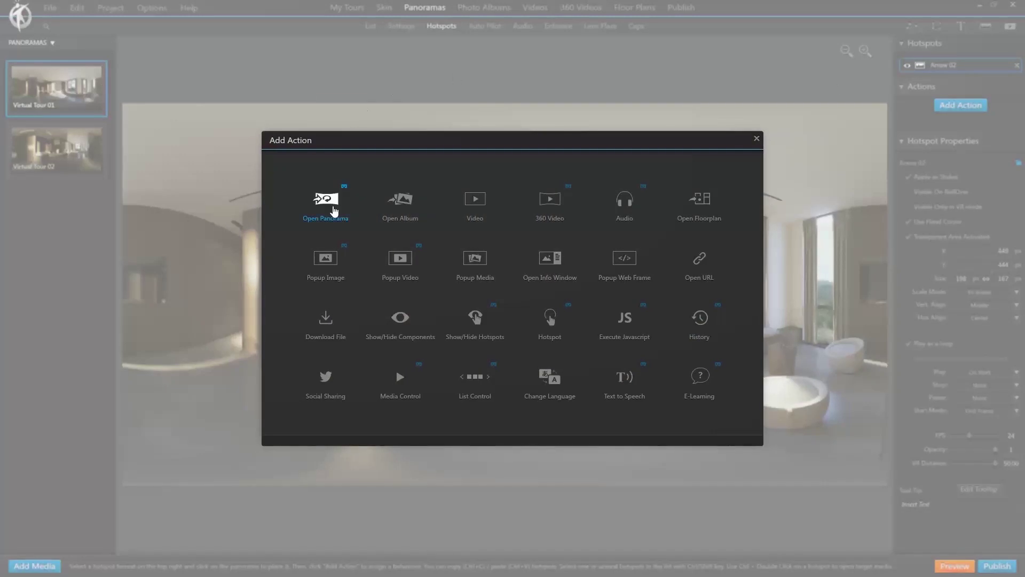
left_click(327, 203)
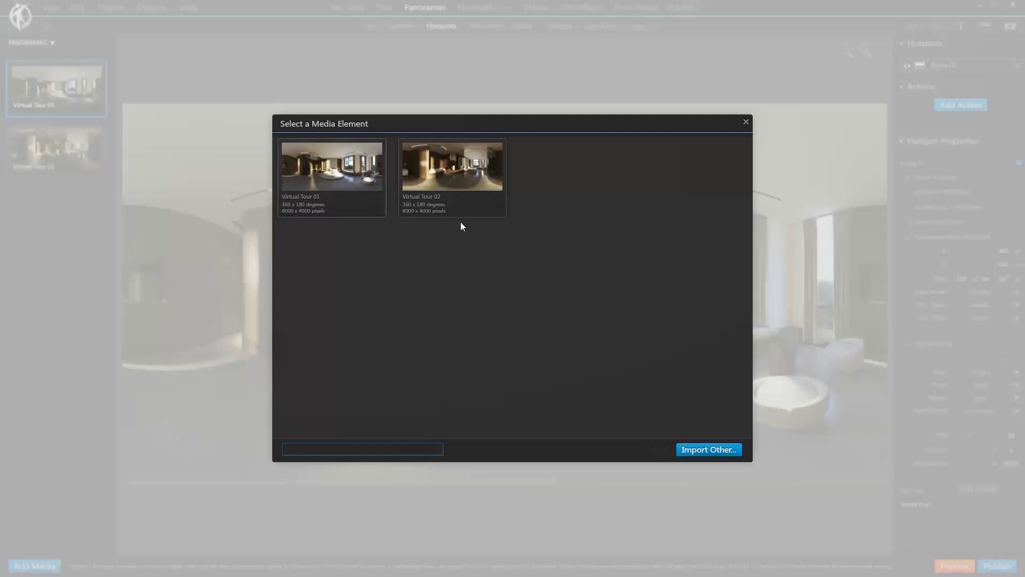
left_click(456, 180)
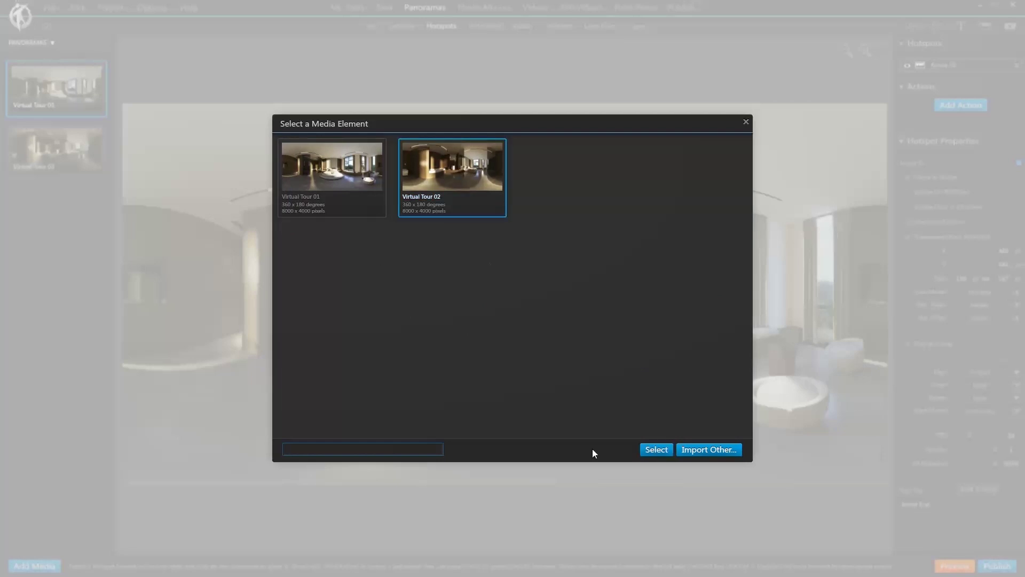
left_click(652, 453)
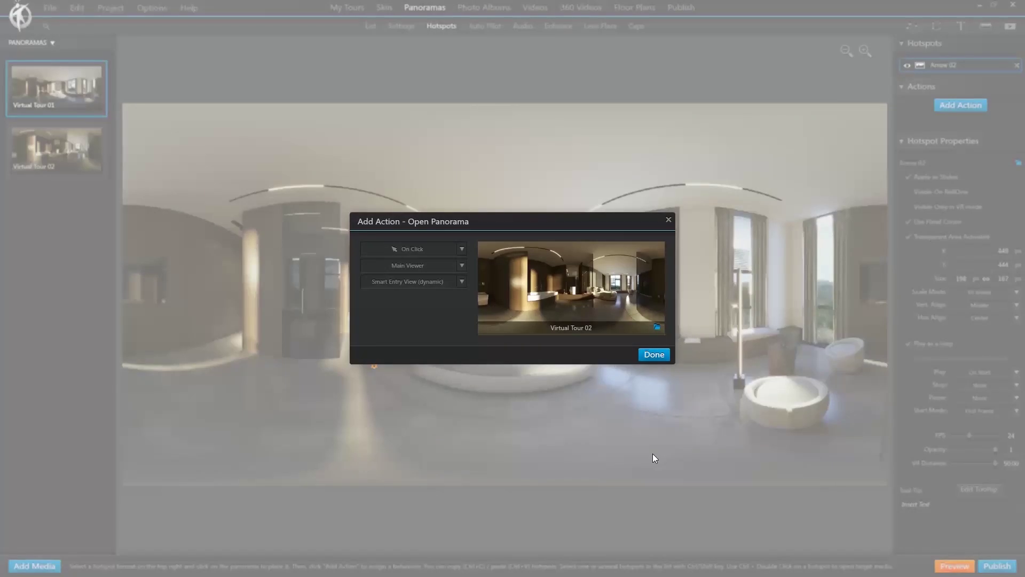
left_click(653, 355)
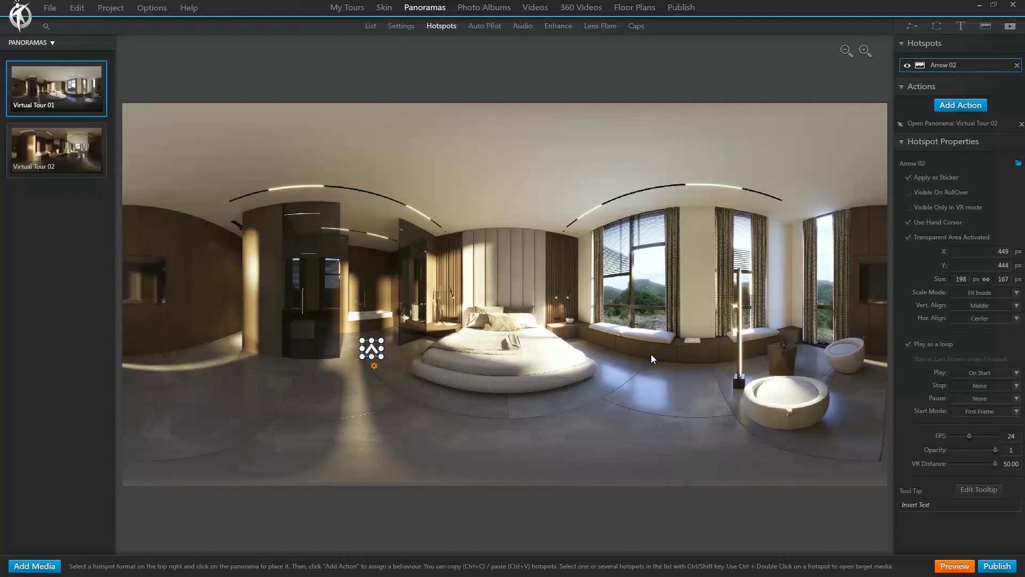
left_click(58, 155)
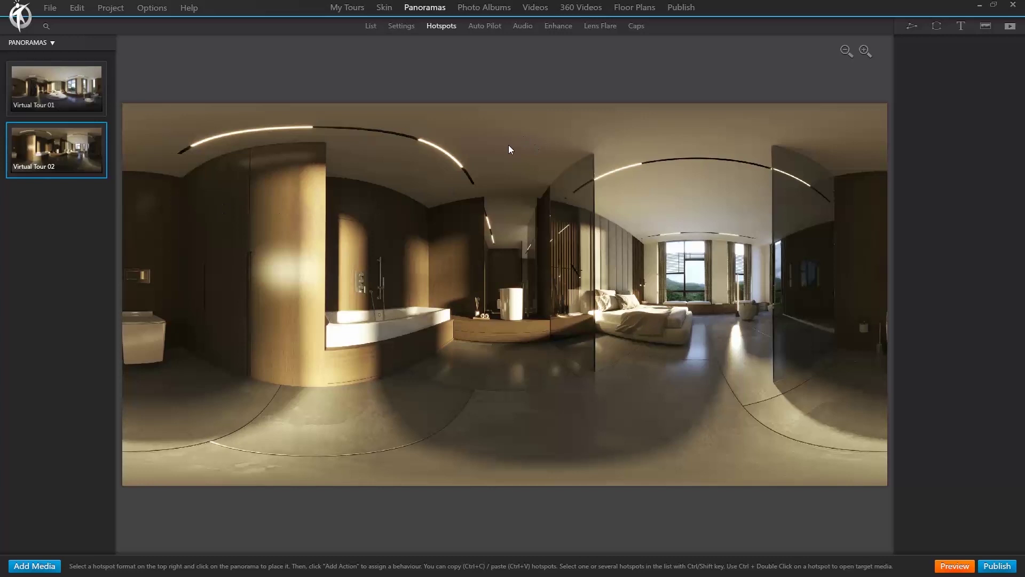
Place an Arrow 02 hotspot on the Virtual Tour 02 floor facing the bed.
left_click(804, 226)
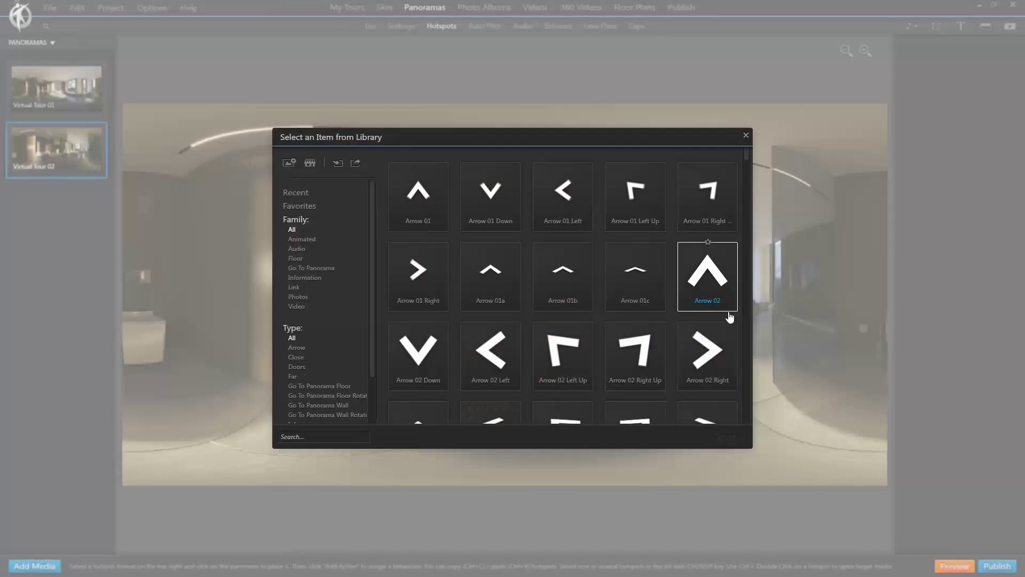
left_click(726, 289)
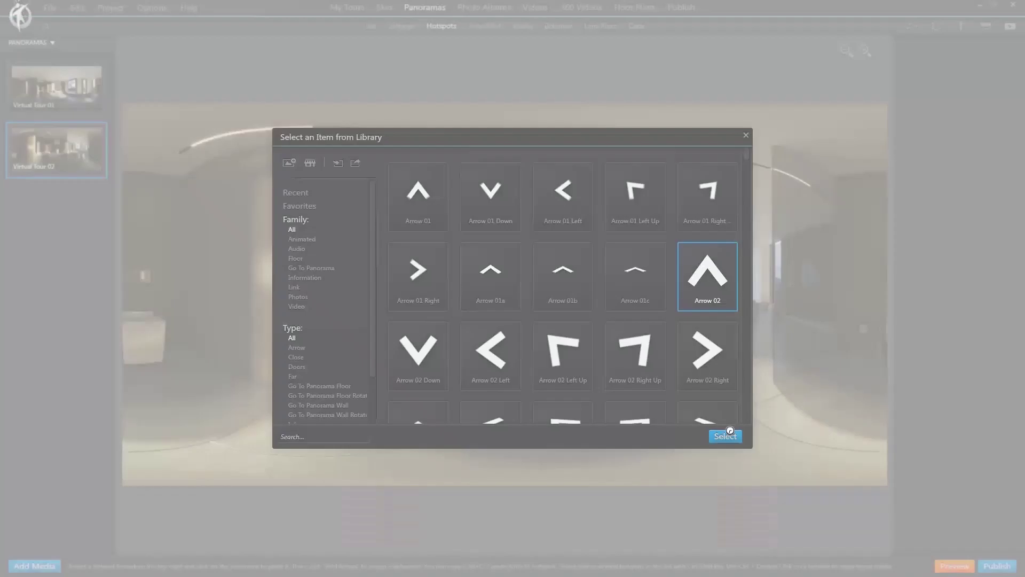
left_click(730, 436)
left_click(702, 355)
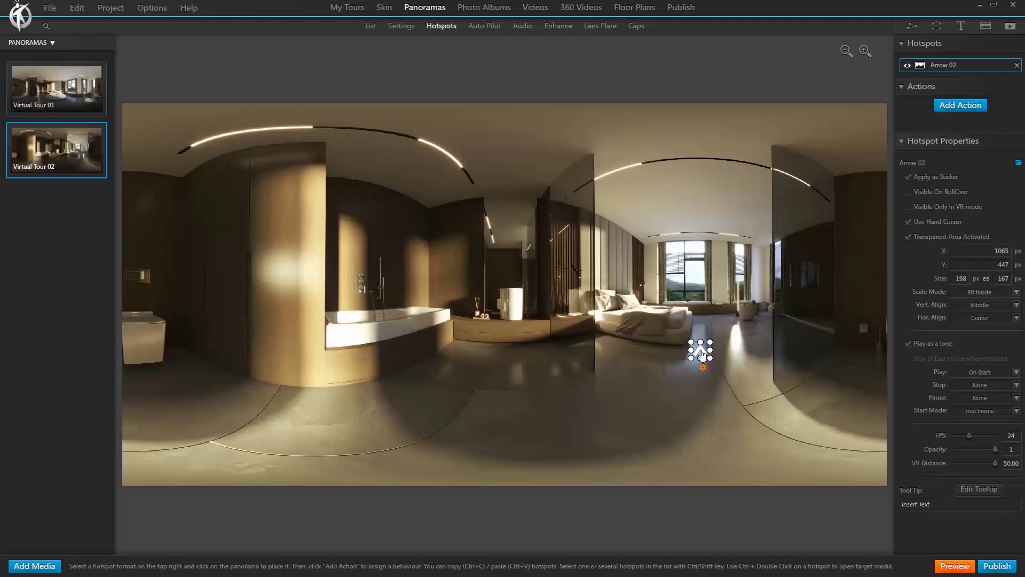
Give the new arrow an Open Panorama action targeting Virtual Tour 01.
left_click(964, 107)
left_click(334, 205)
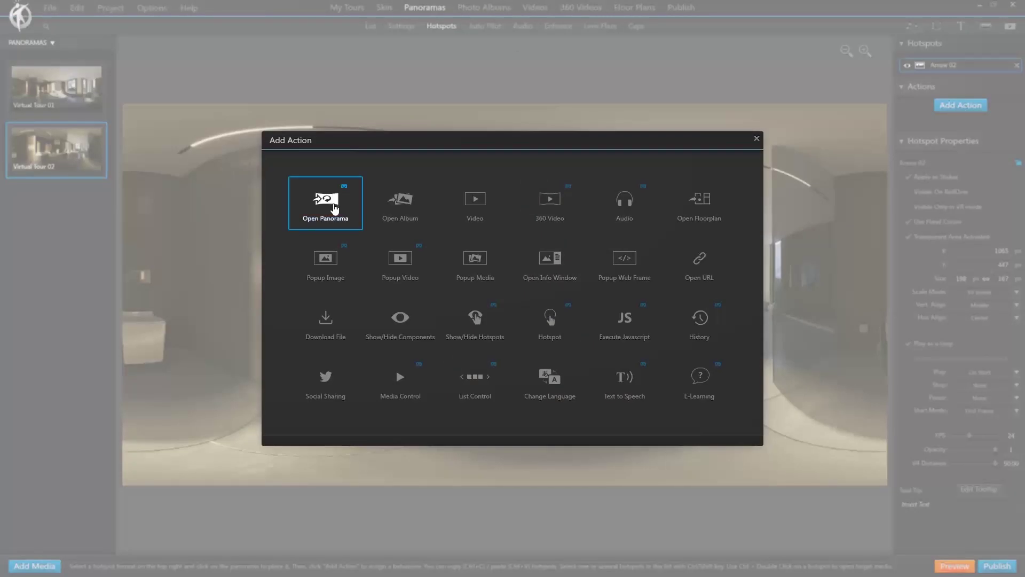
left_click(332, 181)
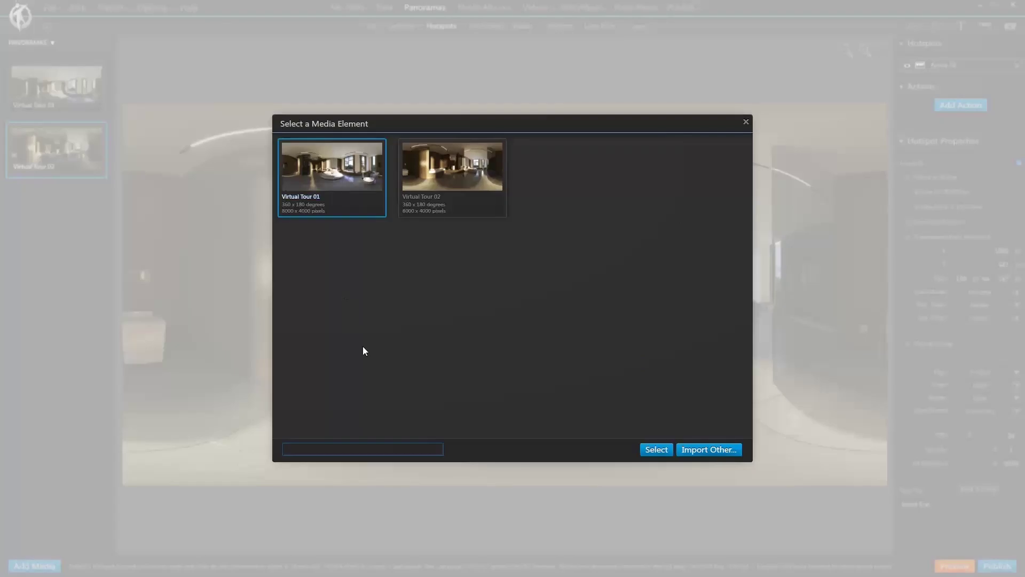
left_click(656, 449)
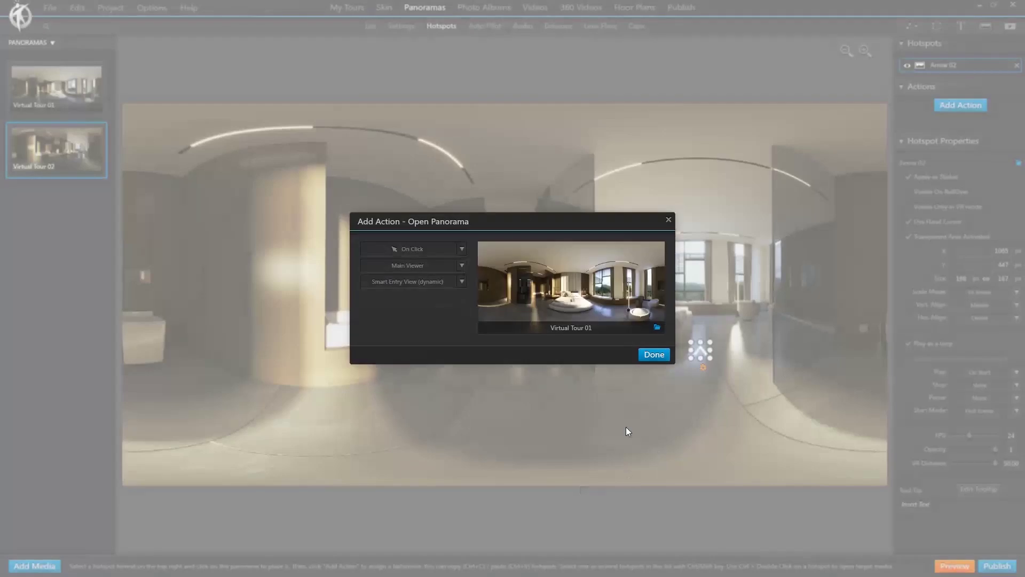
left_click(654, 355)
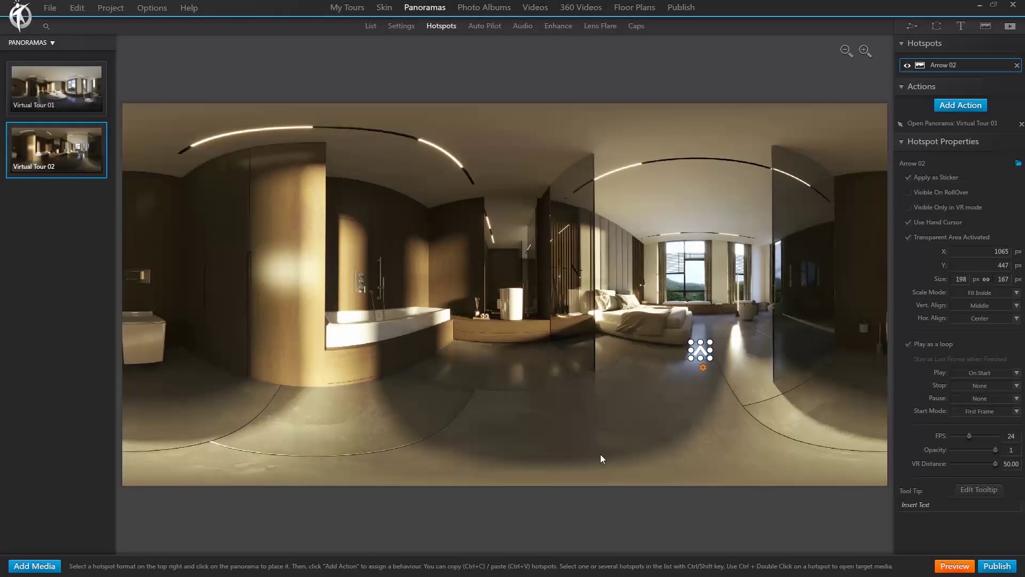
Preview the tour, following the floor arrows between bedroom and bathroom, then close the preview.
left_click(955, 565)
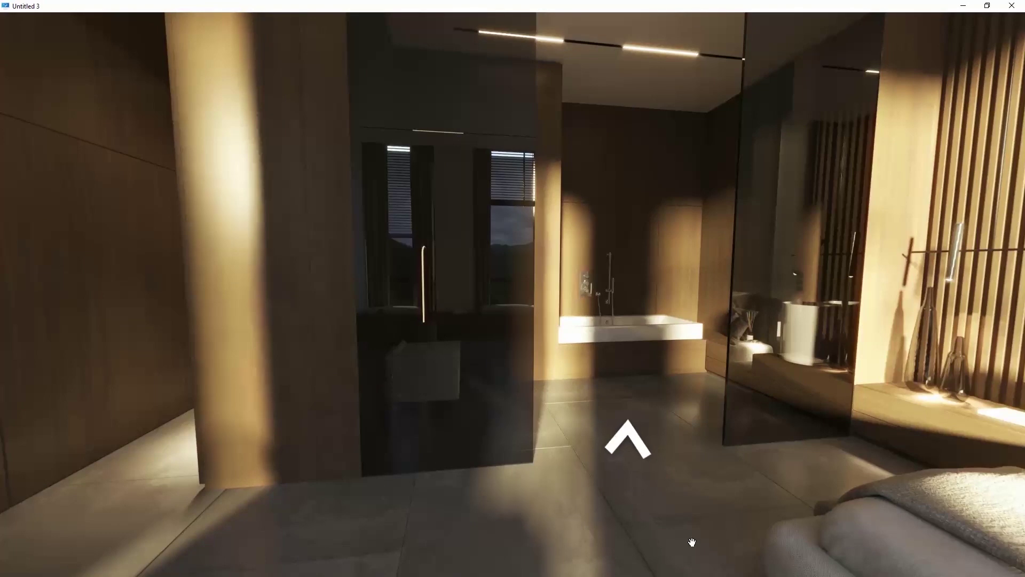
left_click(631, 441)
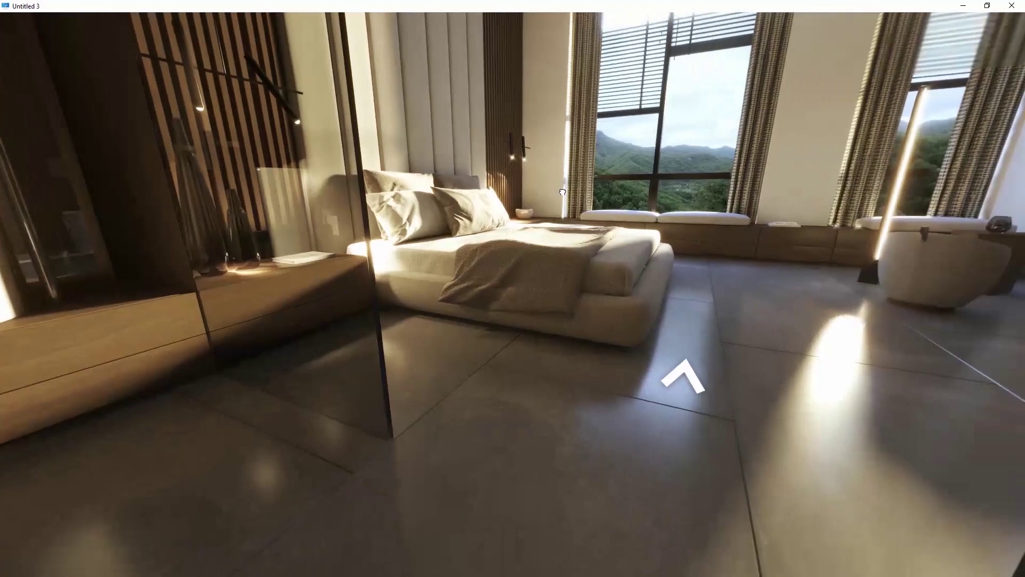
left_click_drag(562, 191, 362, 238)
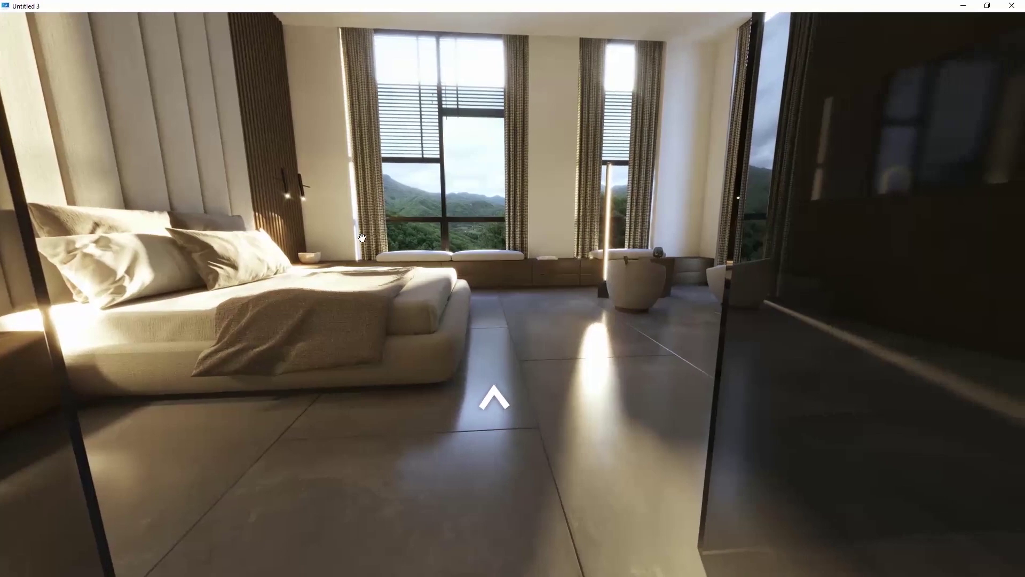
left_click(492, 397)
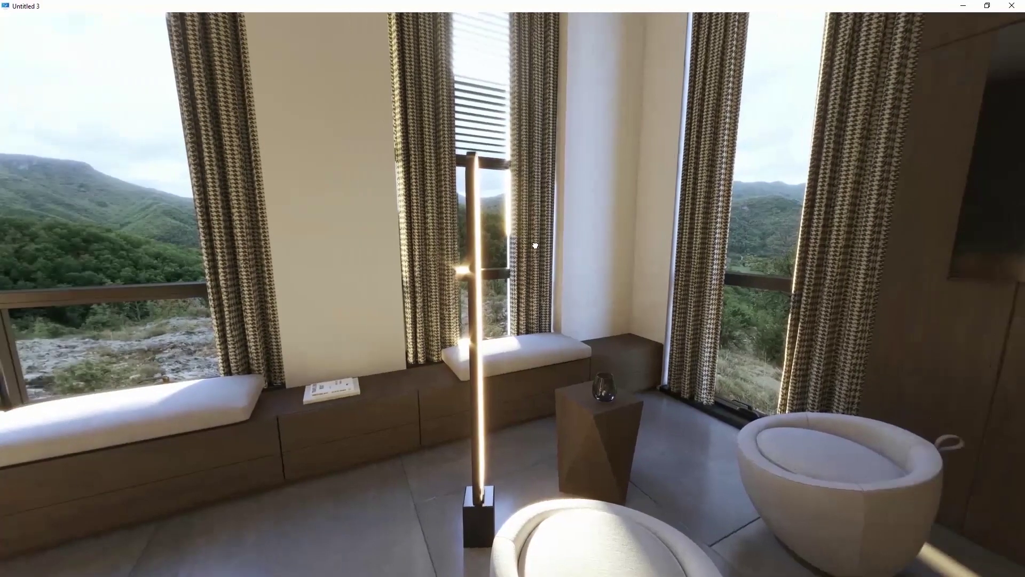
mouse_move(535, 245)
left_mouse_down()
mouse_move(248, 265)
mouse_move(569, 273)
left_mouse_up()
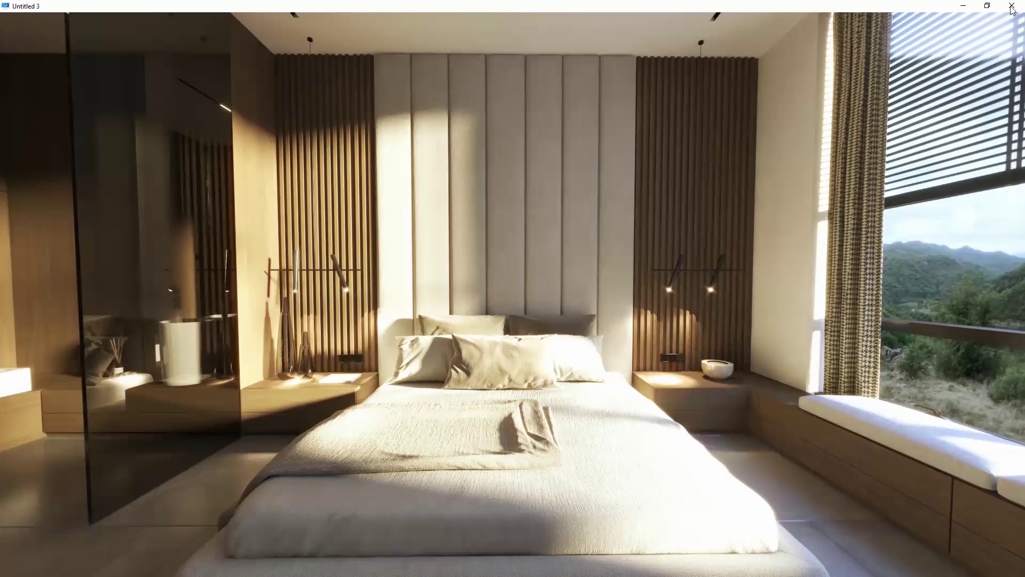
key("alt+F4")
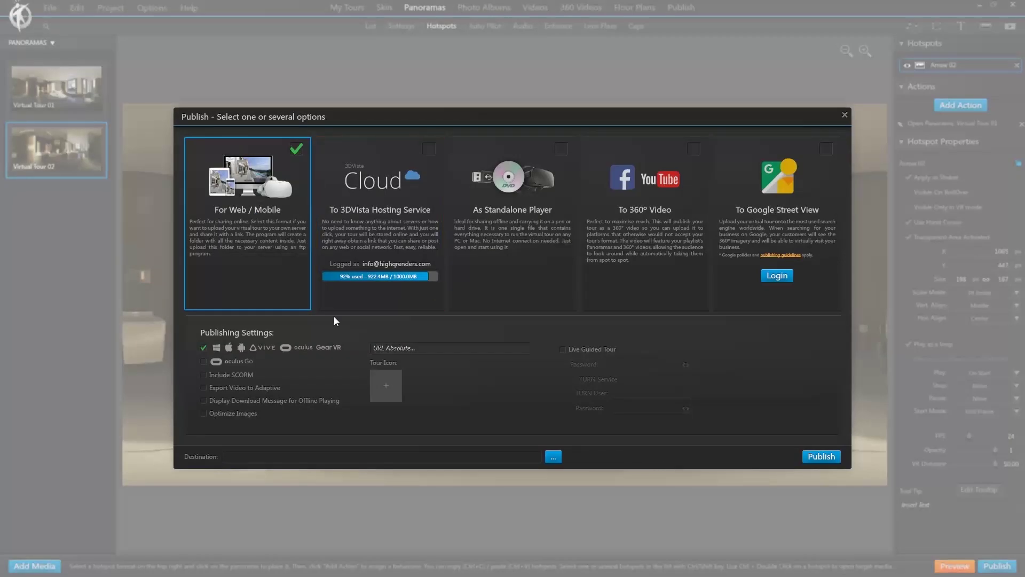
Publish the tour For Web / Mobile, dismissing the directory prompt and the completion message.
left_click(821, 457)
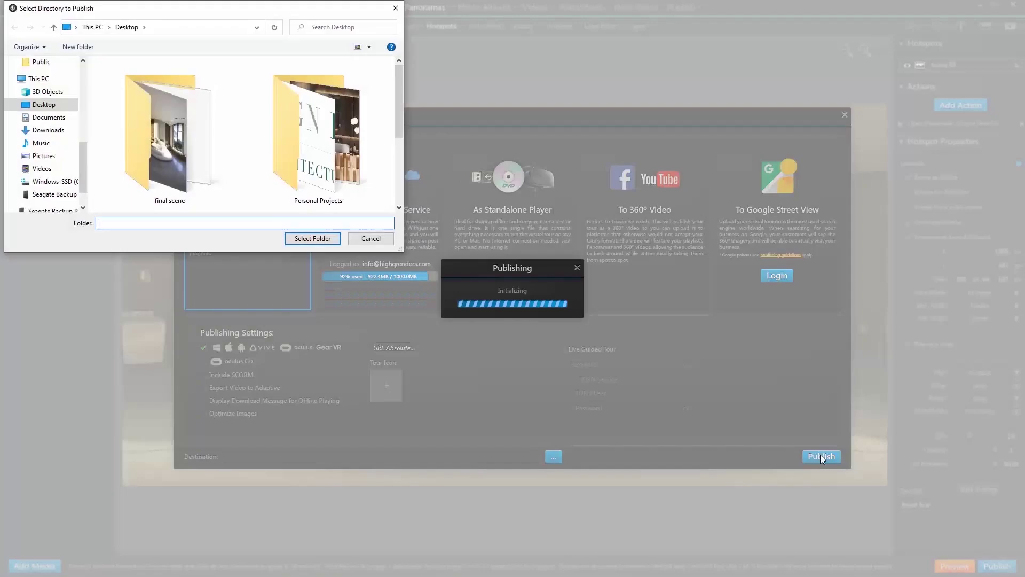
left_click(302, 240)
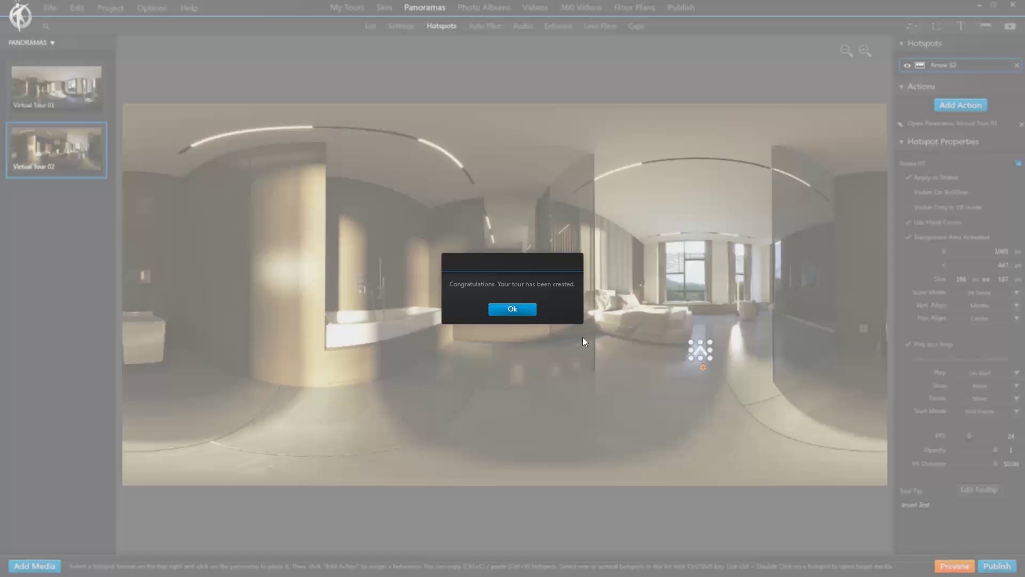
left_click(531, 310)
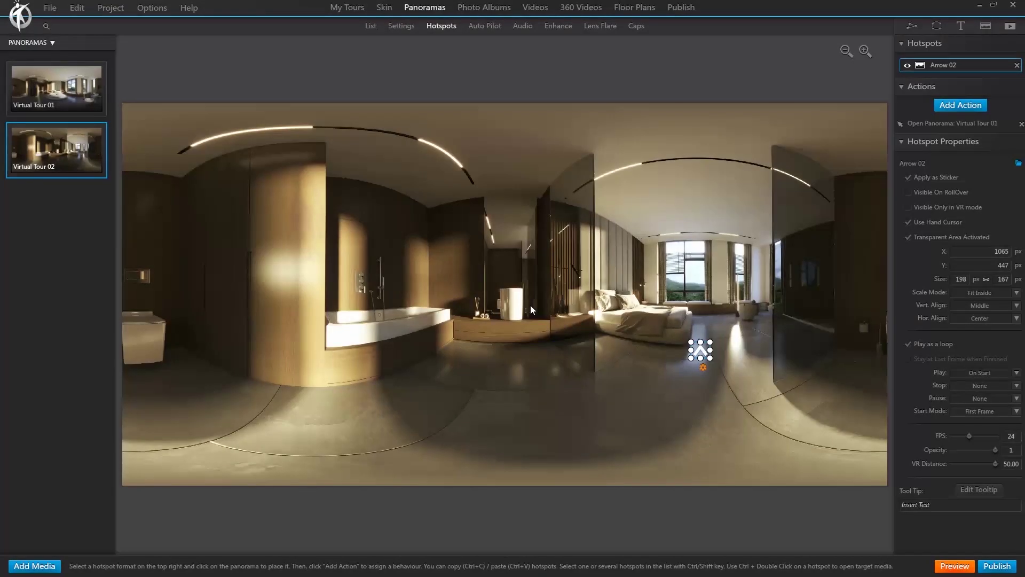
Open My Tours and get the share link for the Untitled 3 tour.
left_click(347, 8)
mouse_move(75, 87)
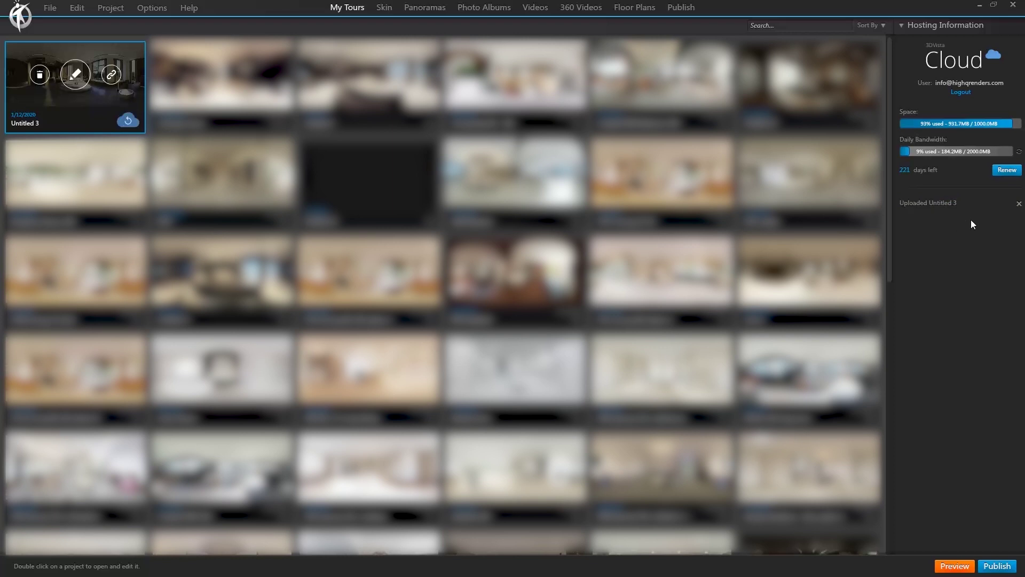
left_click(111, 75)
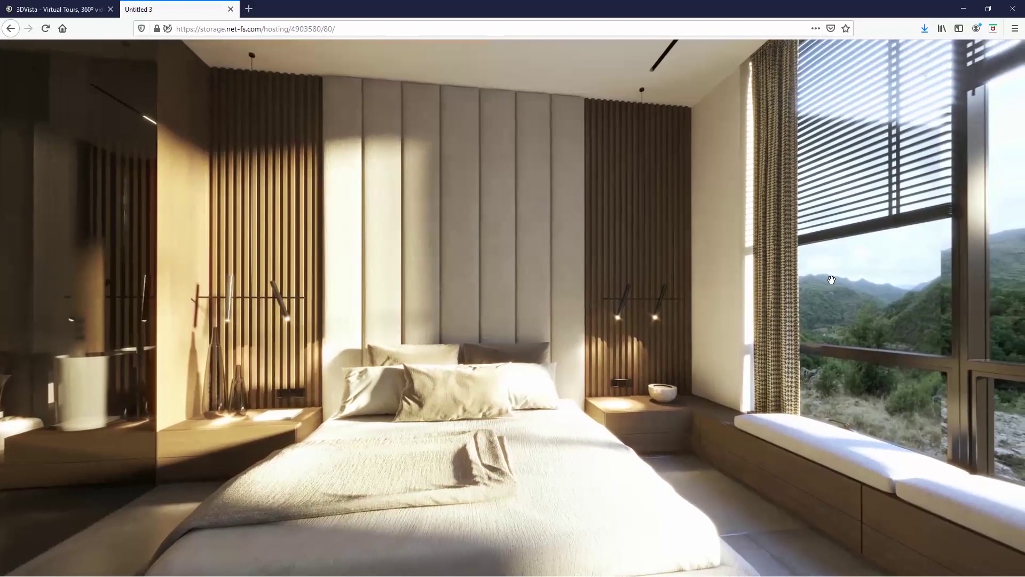
Look around the online bedroom panorama, then follow the floor arrow into the bathroom.
left_click_drag(831, 280, 282, 219)
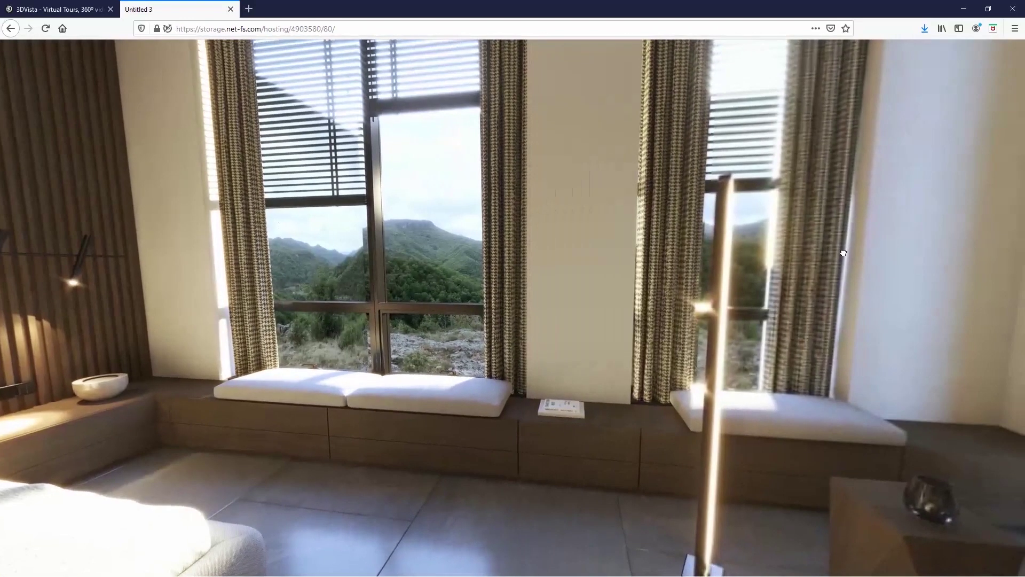
left_click_drag(704, 213, 400, 196)
left_click_drag(998, 245, 682, 231)
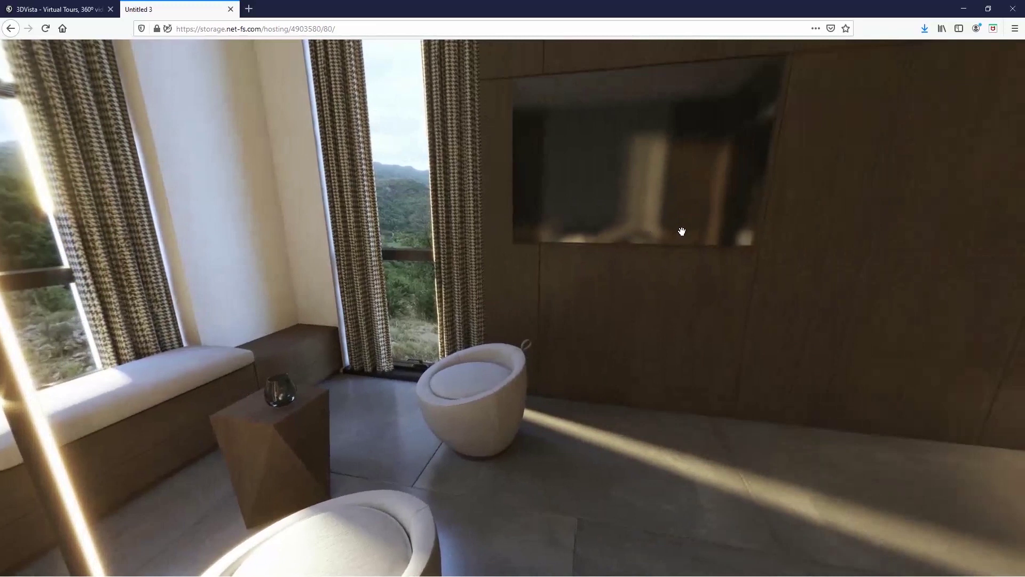
mouse_move(830, 204)
left_mouse_down()
mouse_move(627, 286)
mouse_move(643, 402)
left_mouse_up()
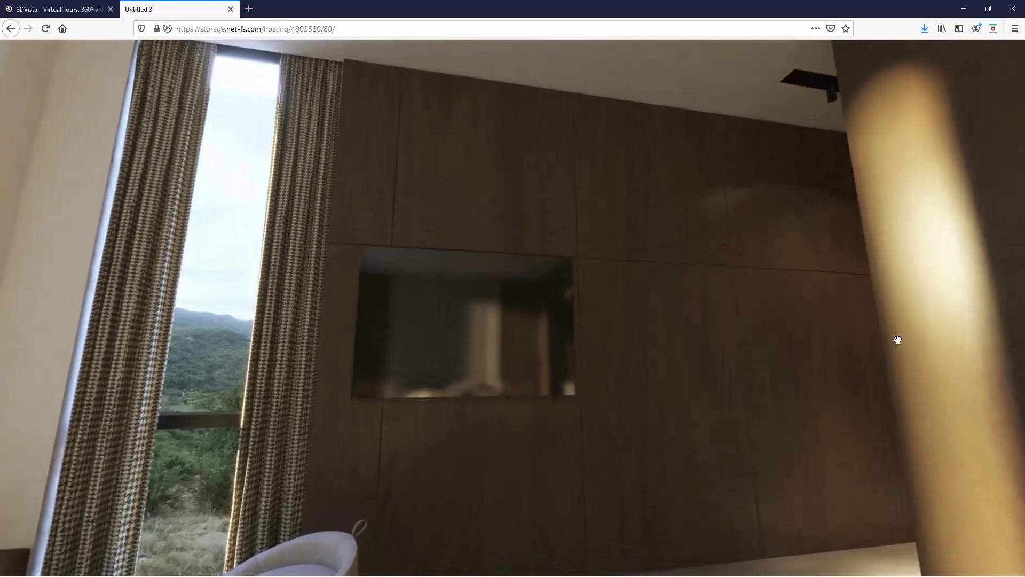
mouse_move(944, 324)
left_mouse_down()
mouse_move(547, 229)
mouse_move(290, 221)
mouse_move(361, 271)
mouse_move(307, 306)
left_mouse_up()
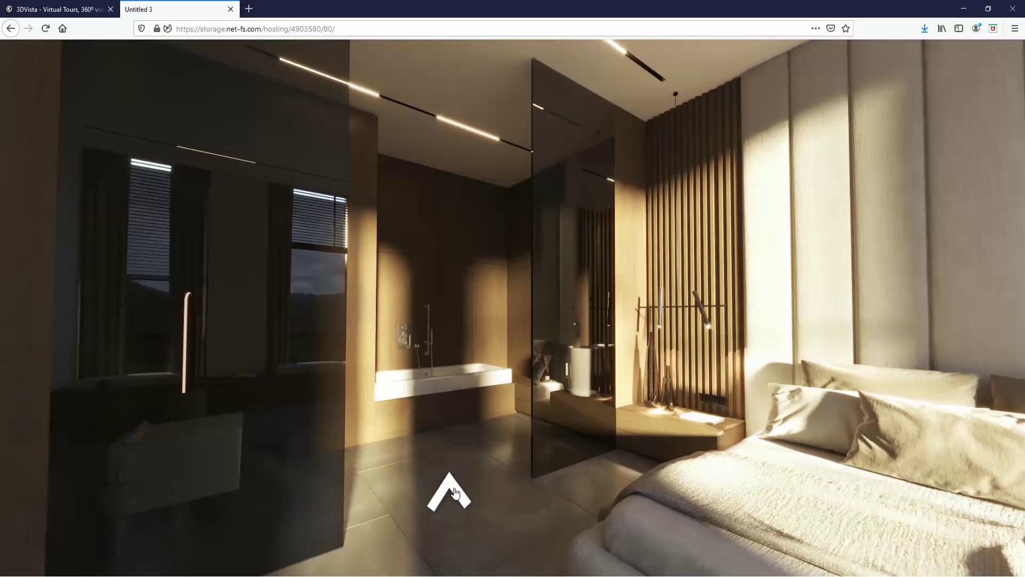
left_click(454, 491)
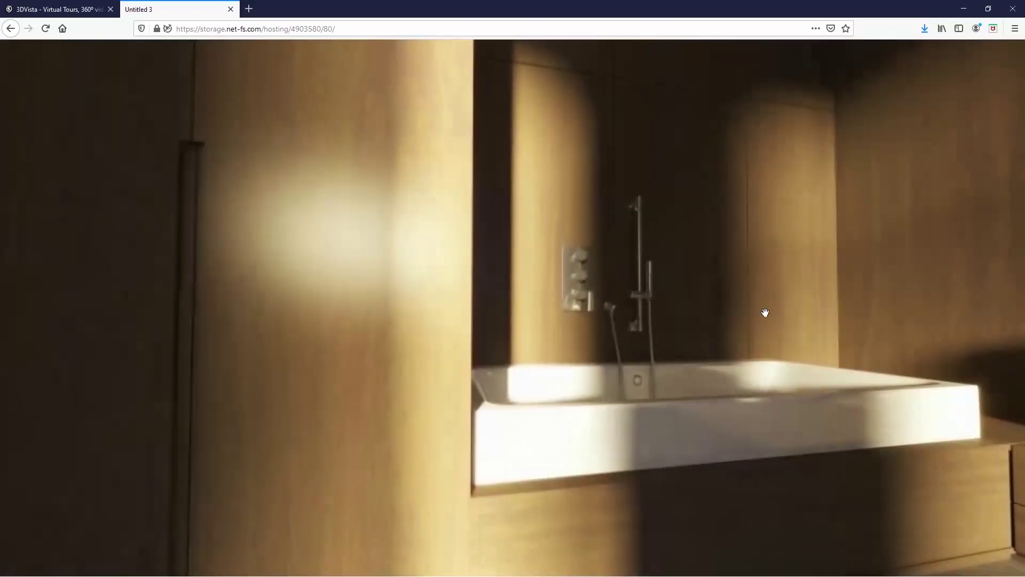